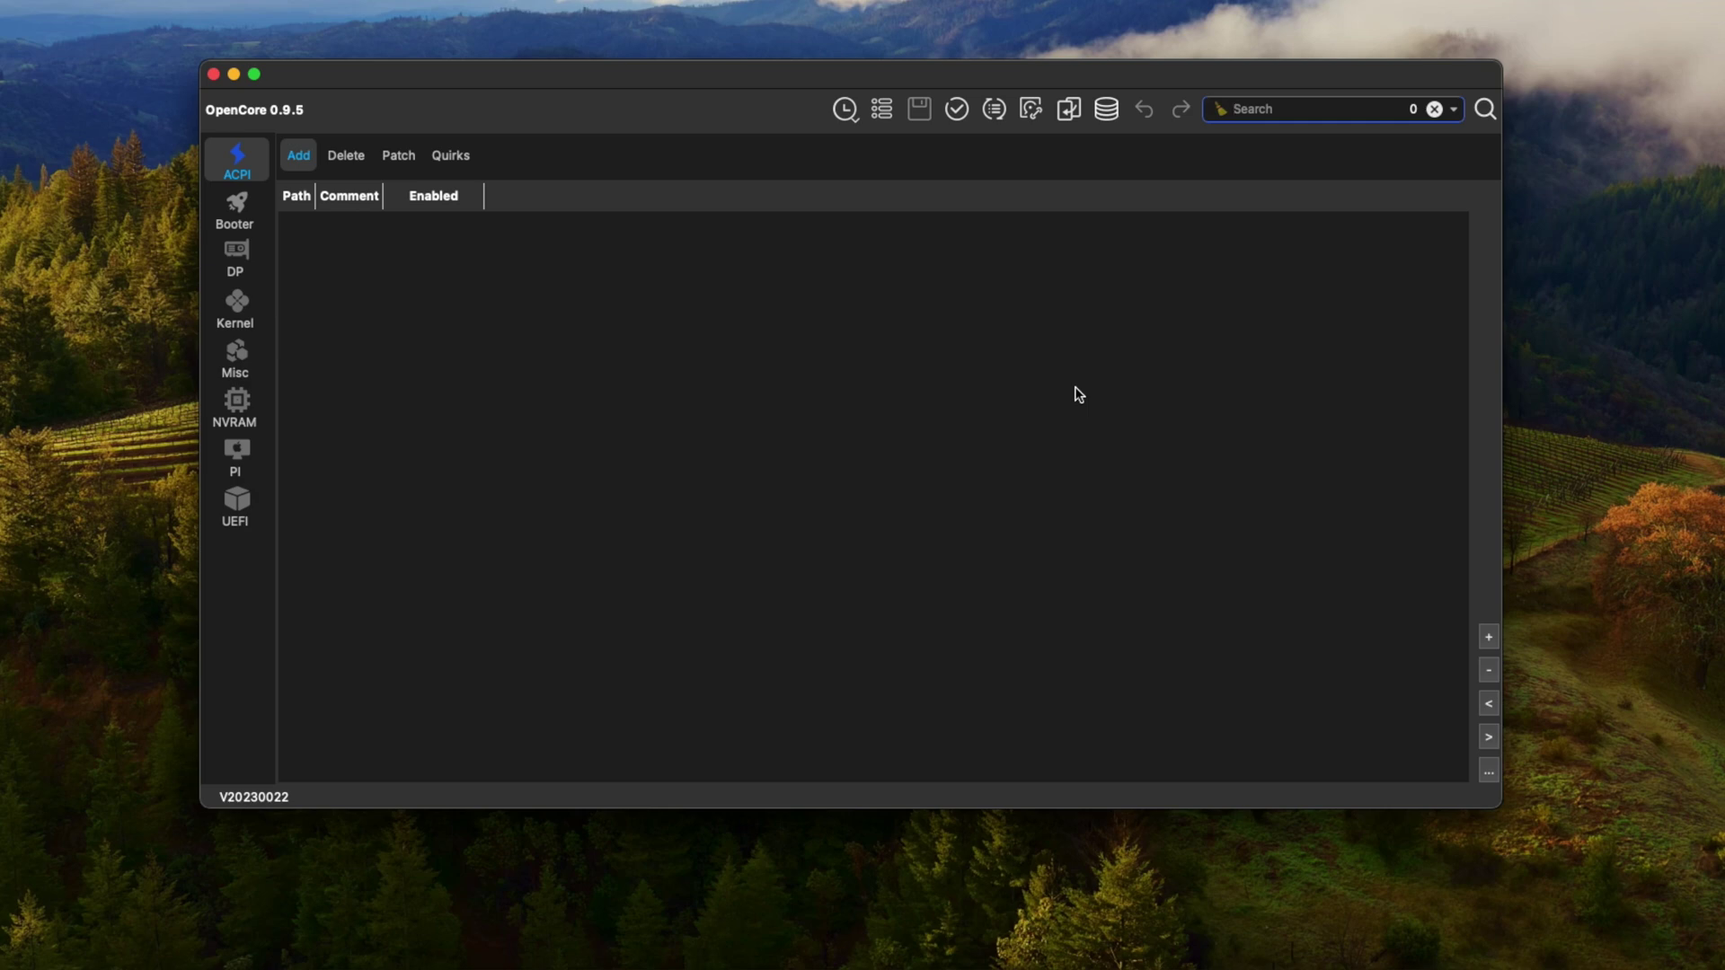
# Open the Mount ESP dialog listing the disk1s1 EFI partition of the WD_BLACK SN770 drive
pyautogui.click(1031, 106)
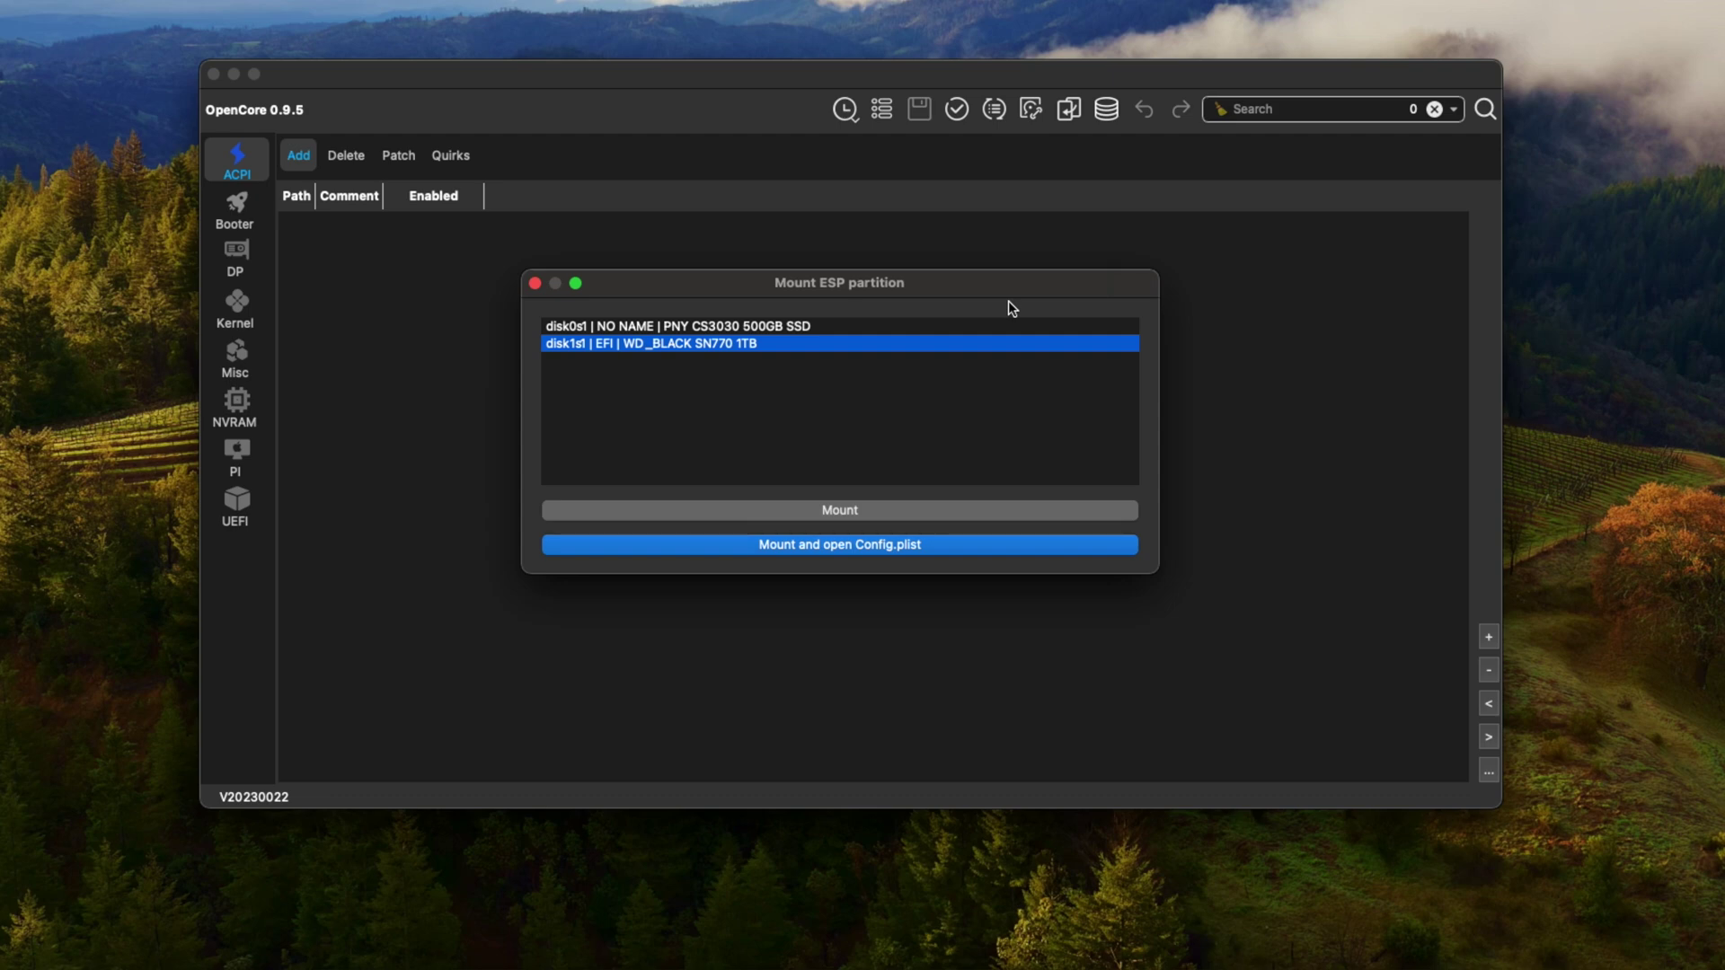
# Mount the WD_BLACK SN770 EFI partition and open its config.plist, entering the administrator password
pyautogui.click(894, 550)
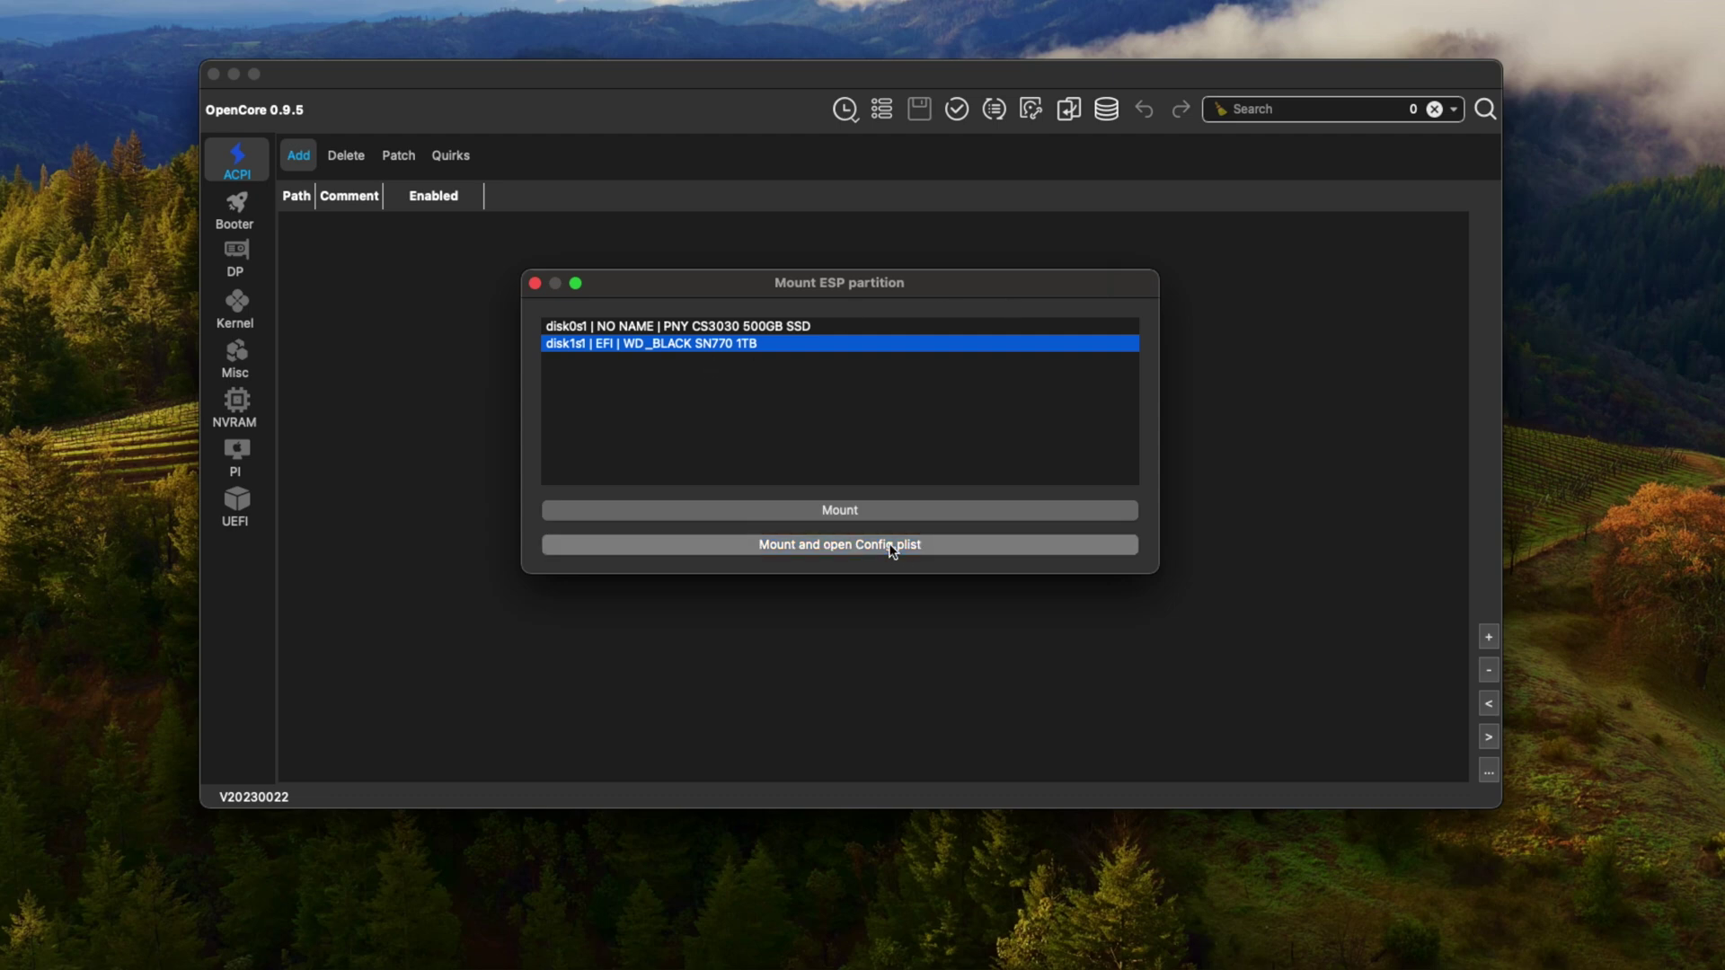
pyautogui.write('****')
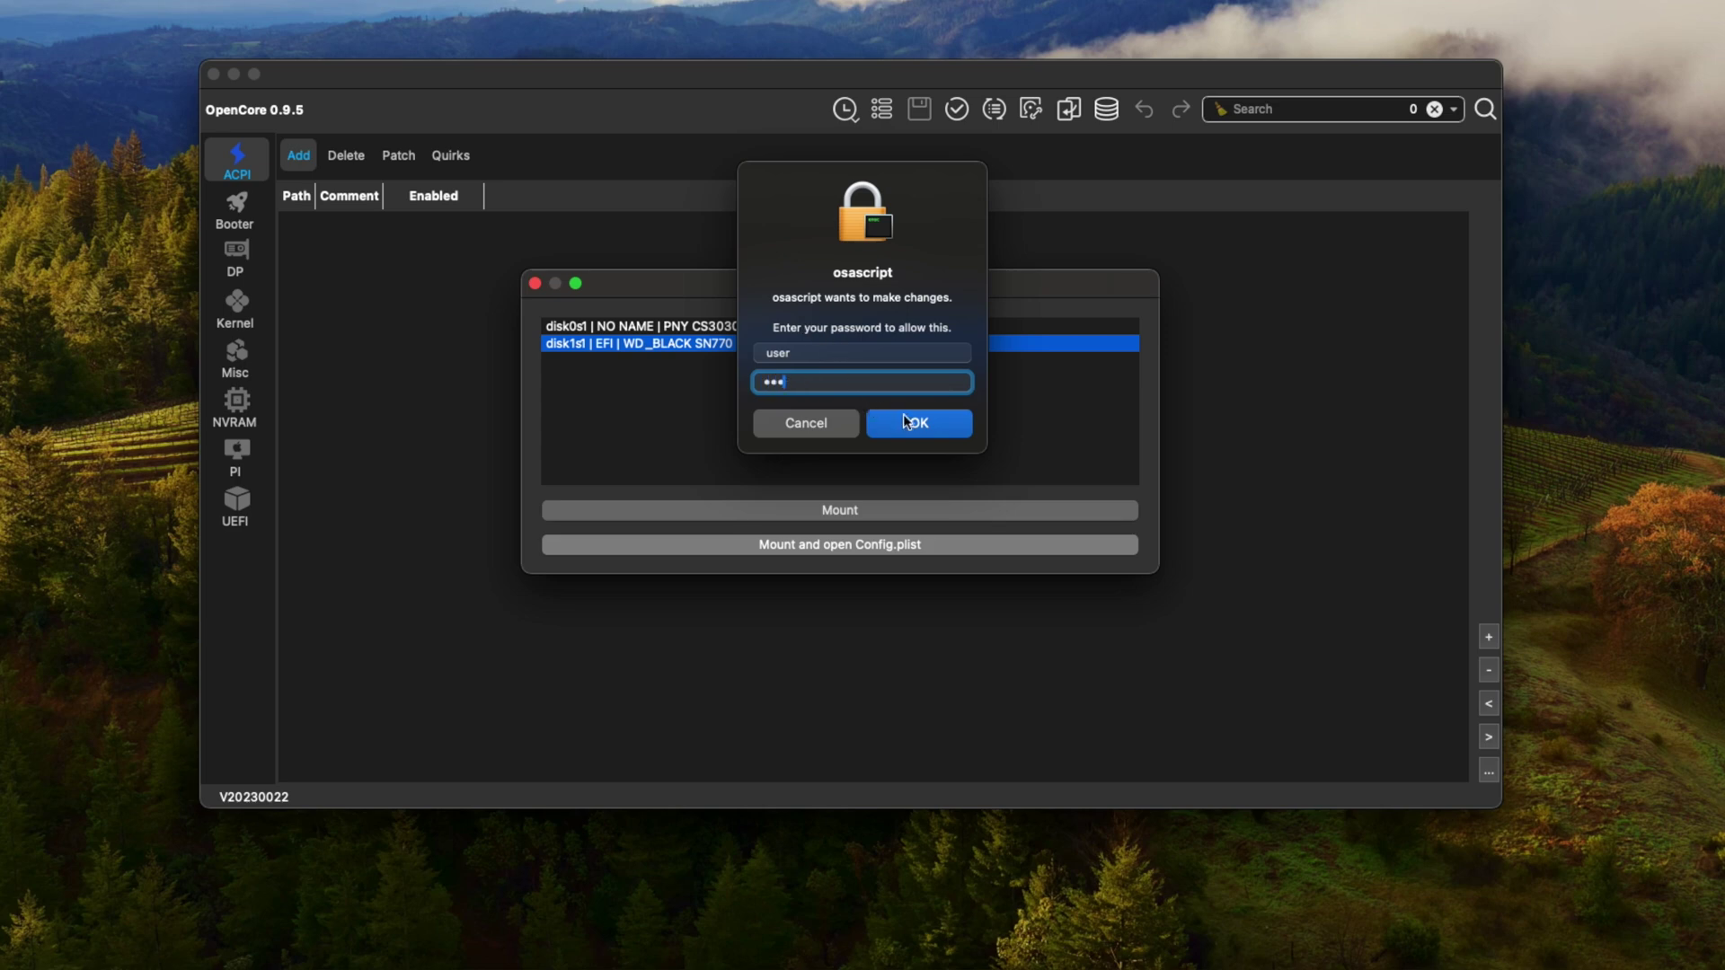
pyautogui.click(919, 423)
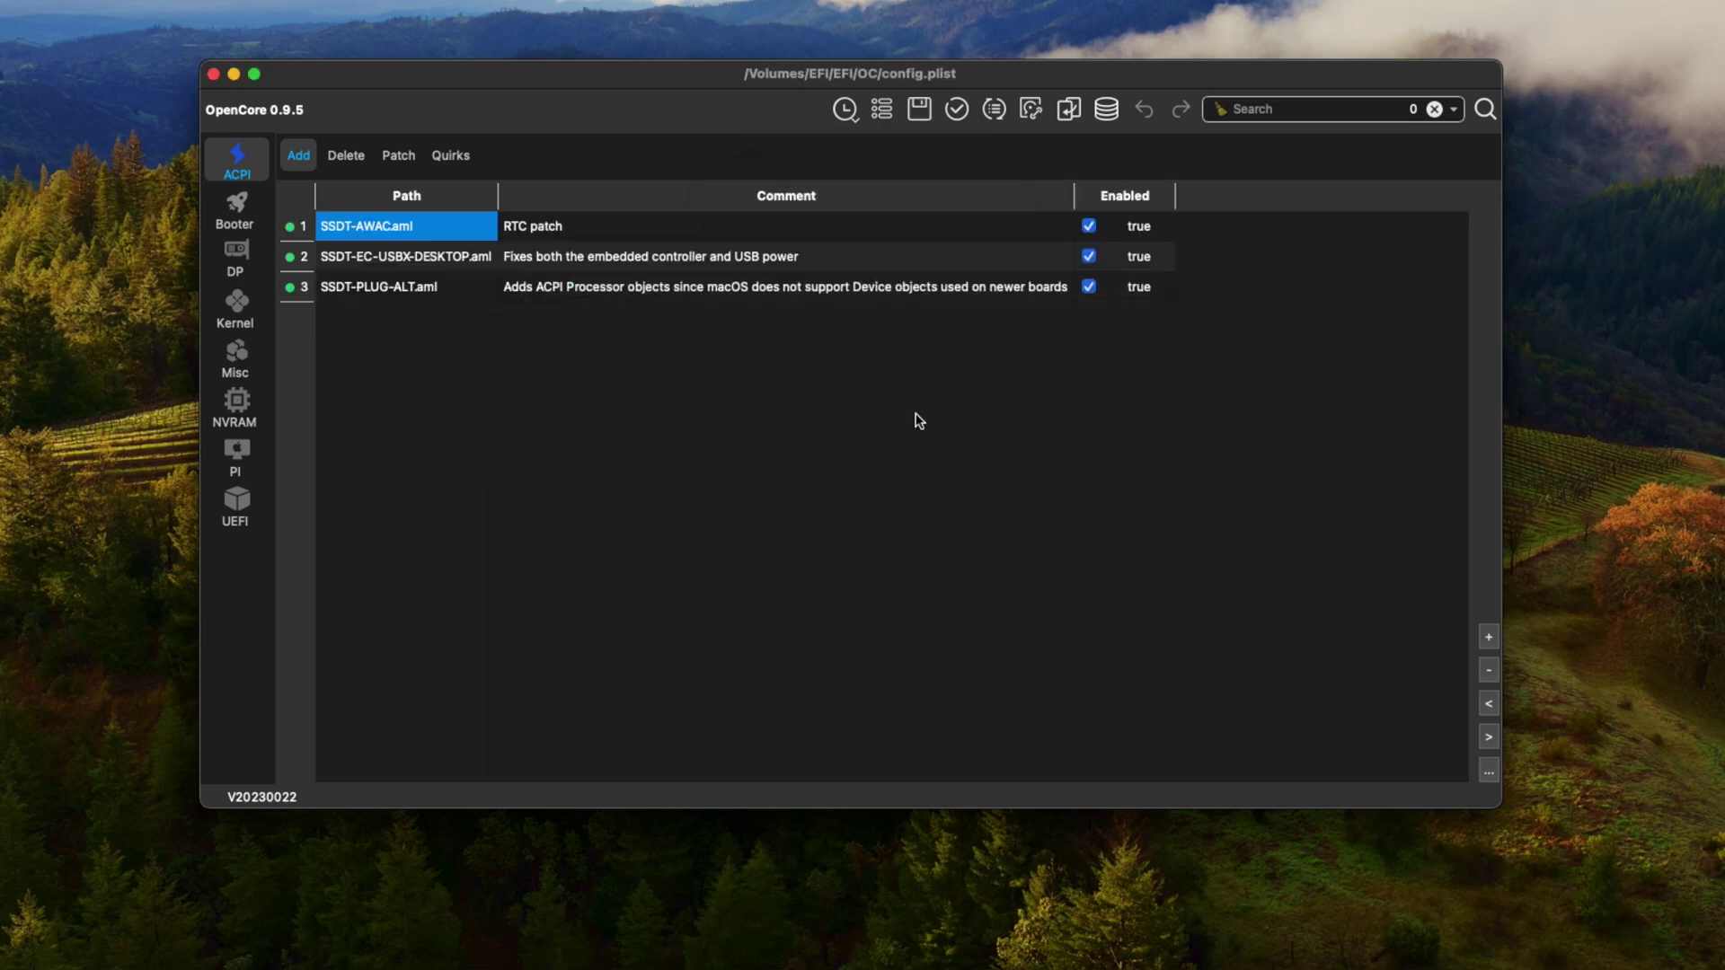
# Enable the XhciPortLimit quirk under Kernel > Quirks
pyautogui.click(226, 313)
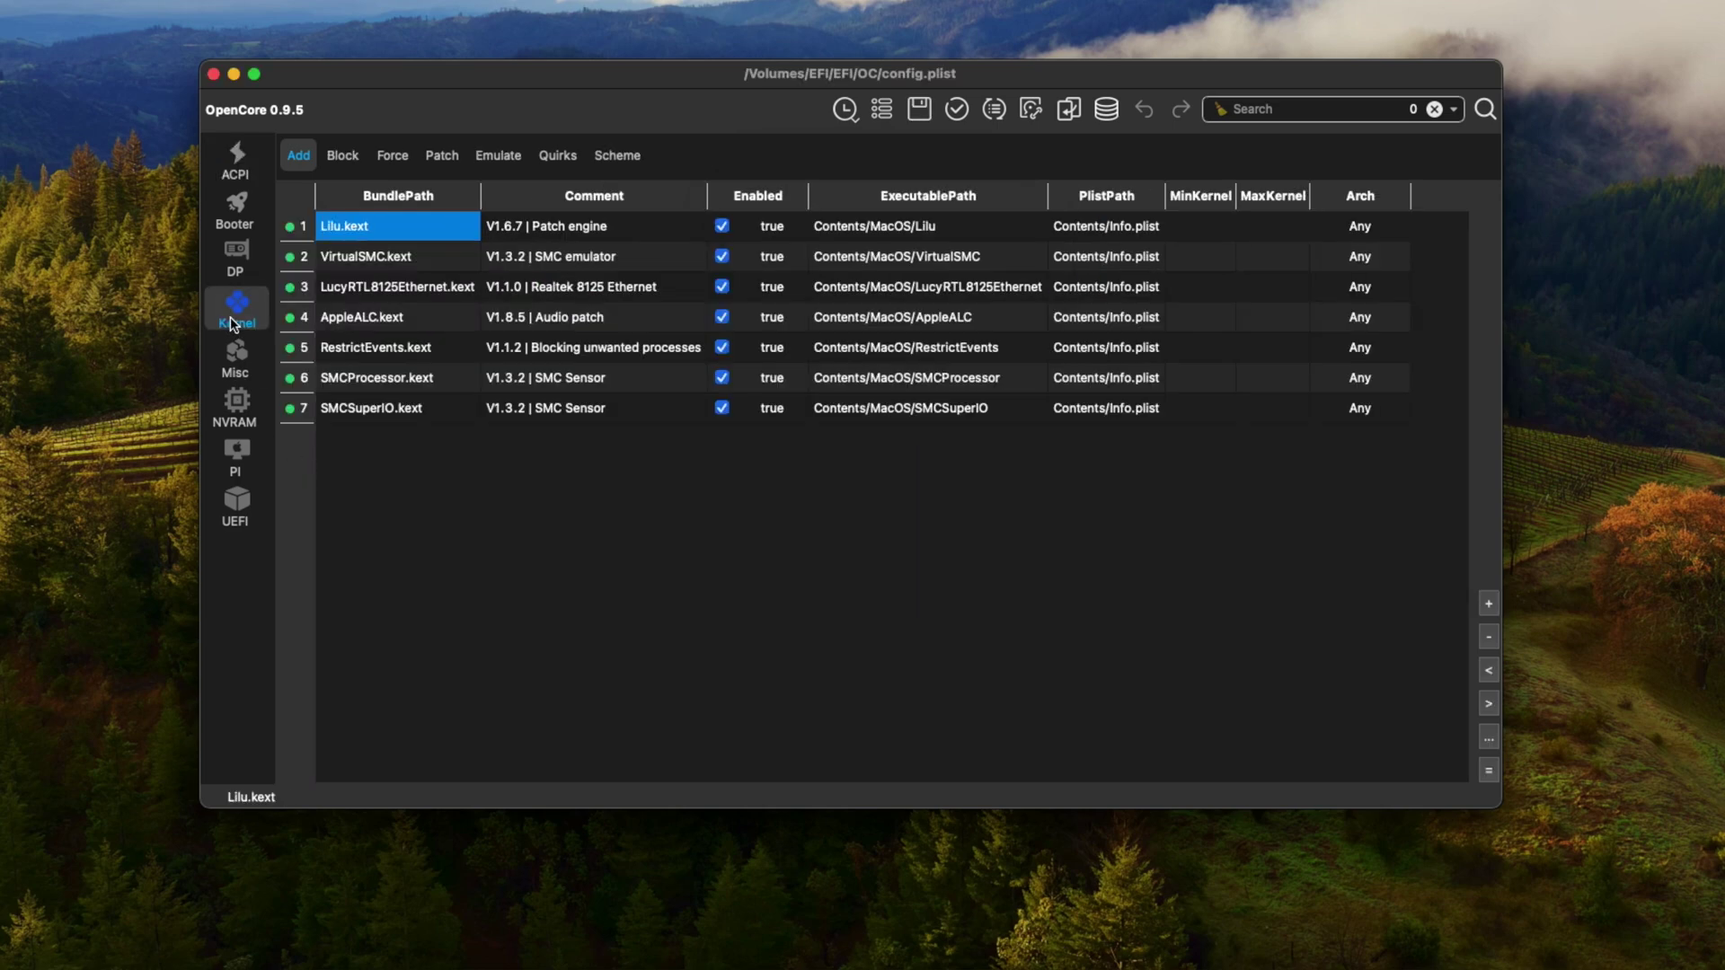
pyautogui.click(560, 156)
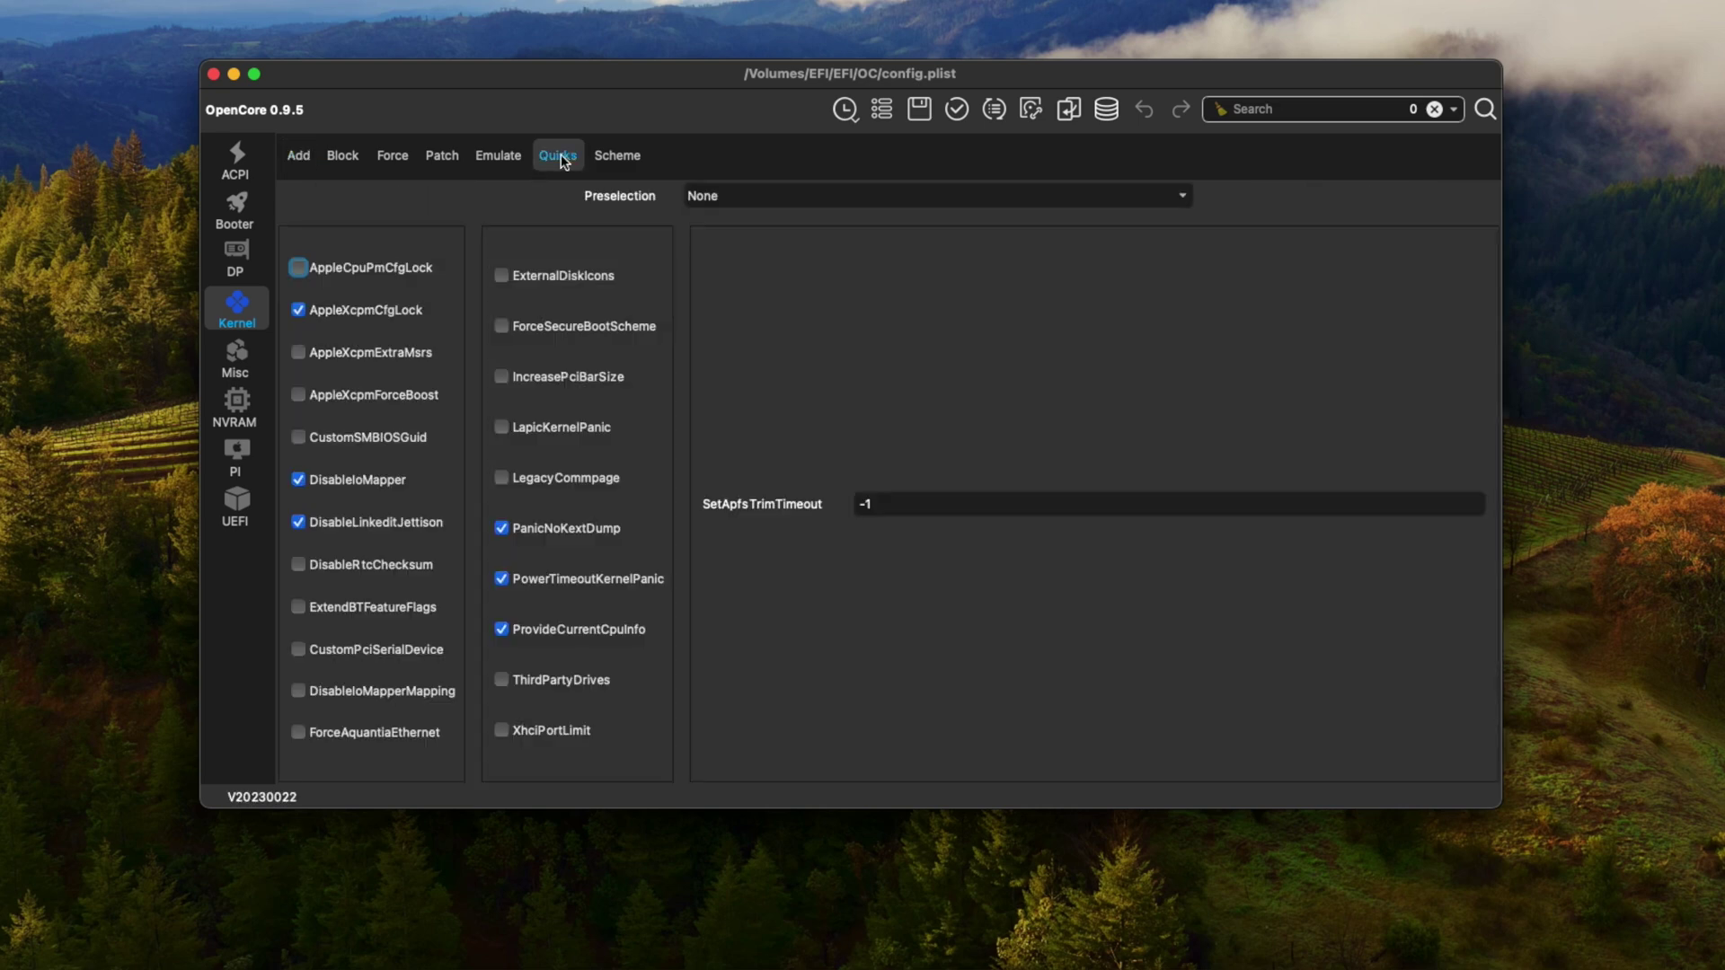
pyautogui.click(502, 731)
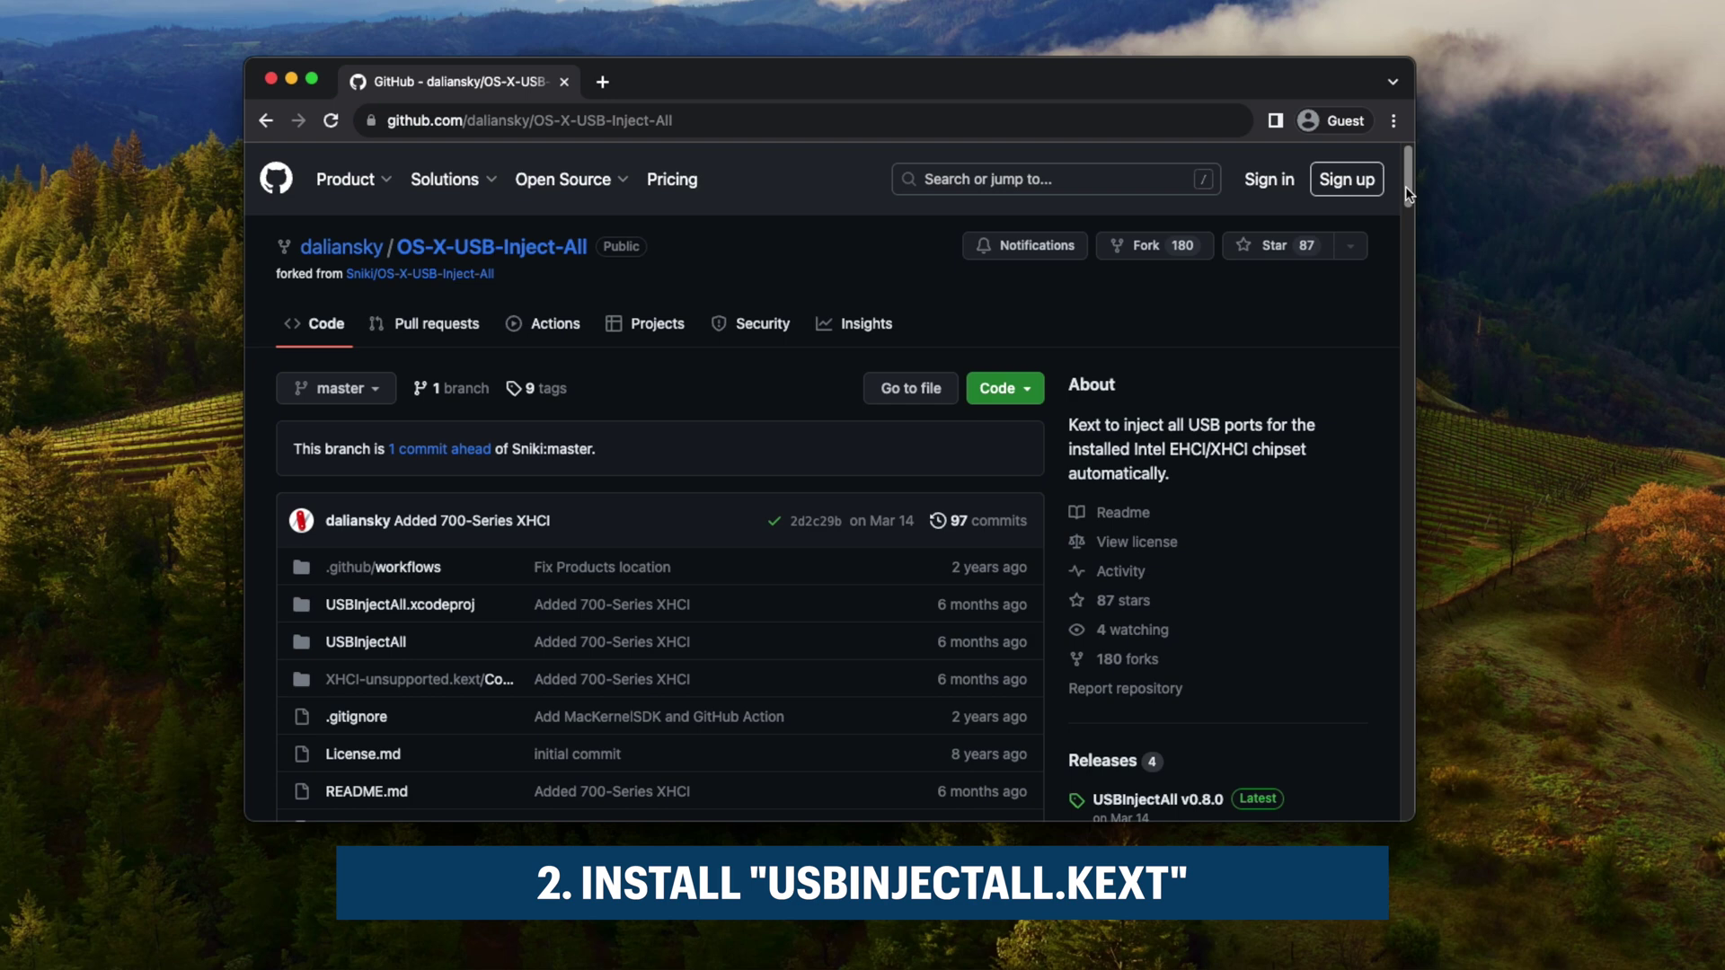
# Download USBInjectAll_v0.8.0.zip from the OS-X-USB-Inject-All releases page into Downloads
pyautogui.scroll(-5, 1407, 193)
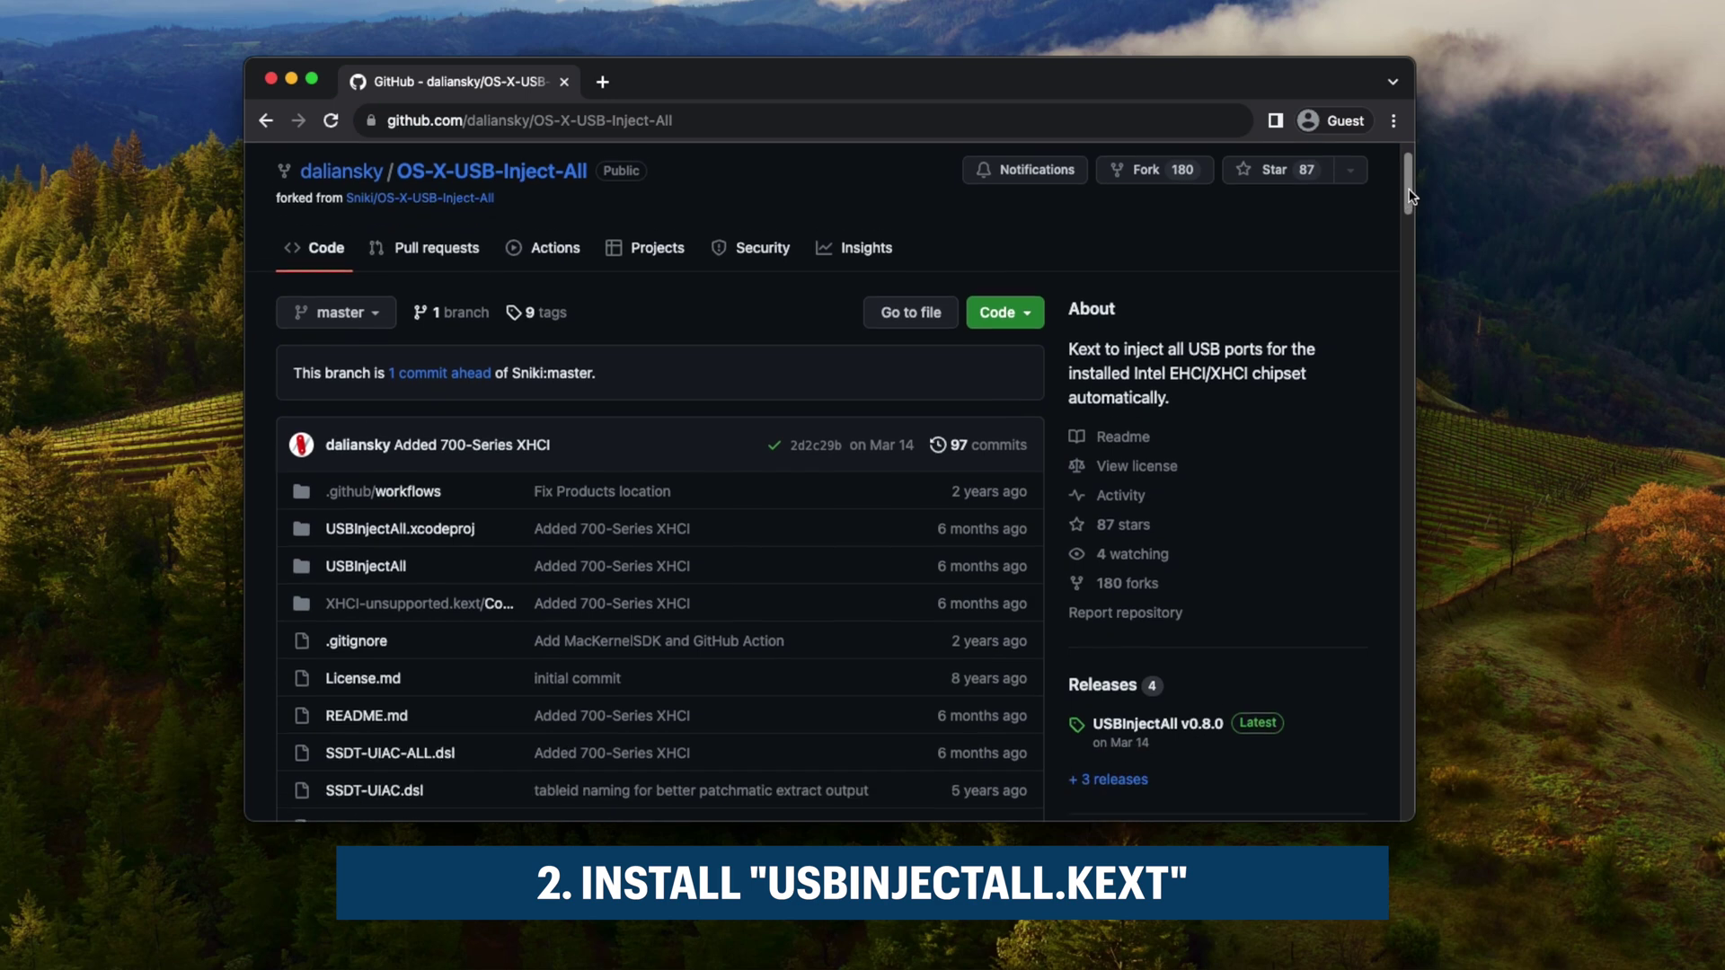
pyautogui.click(1086, 622)
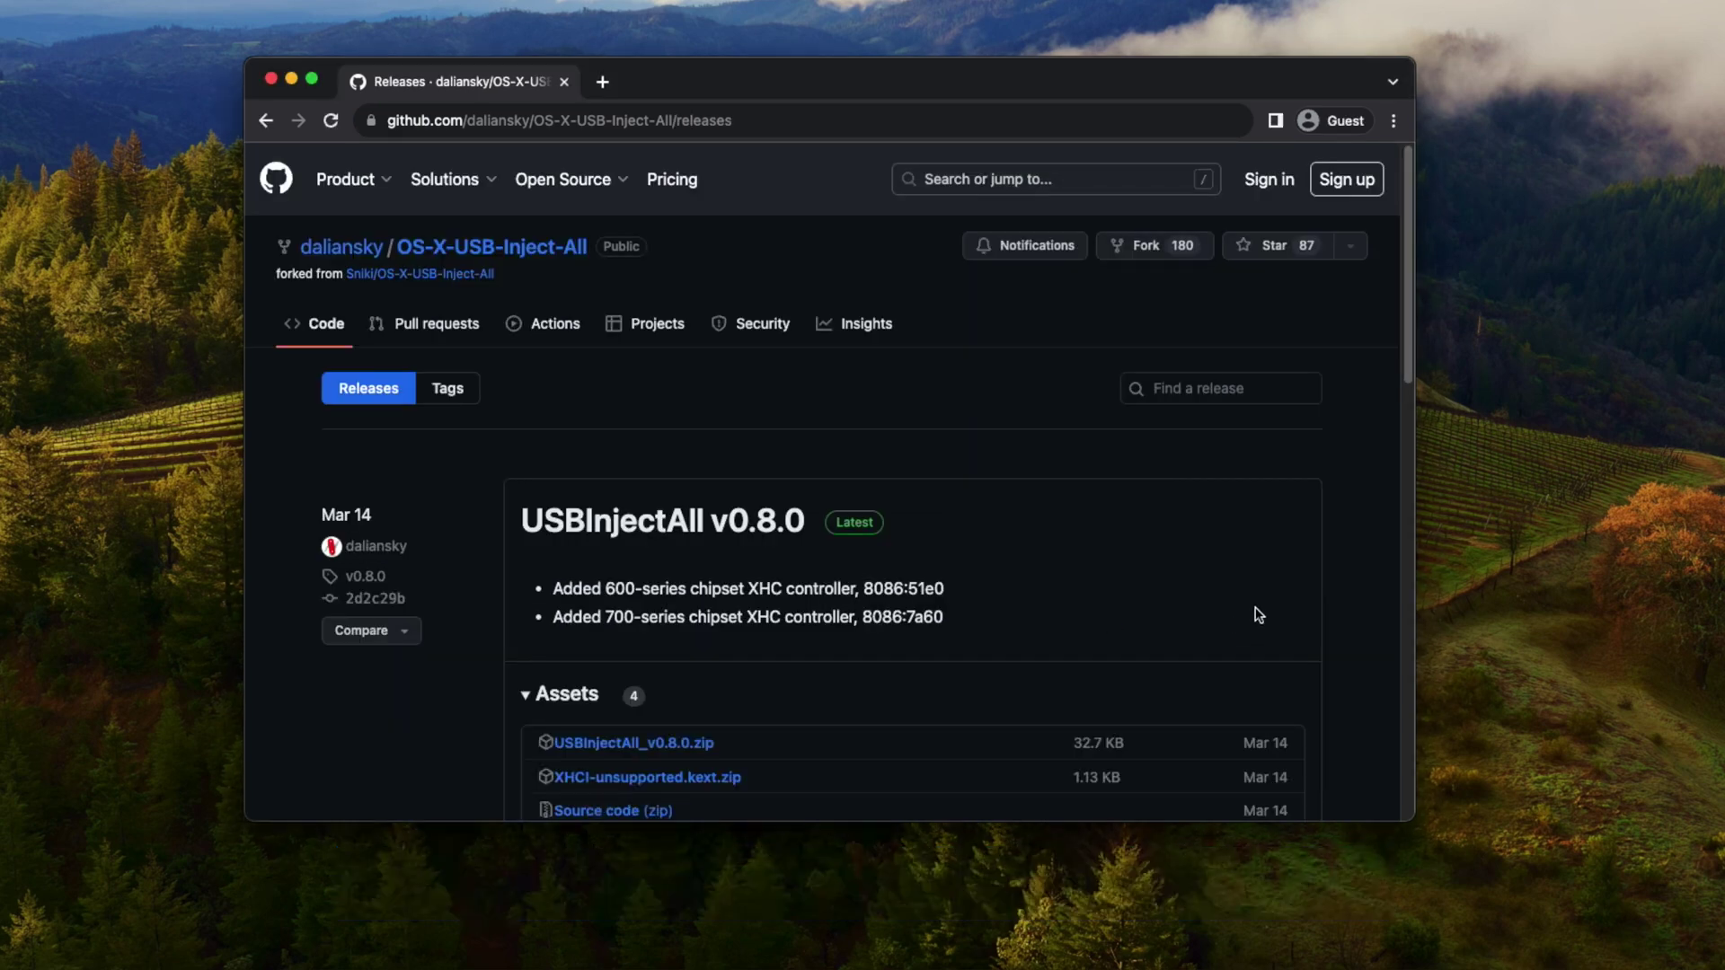
pyautogui.scroll(-5, 1256, 619)
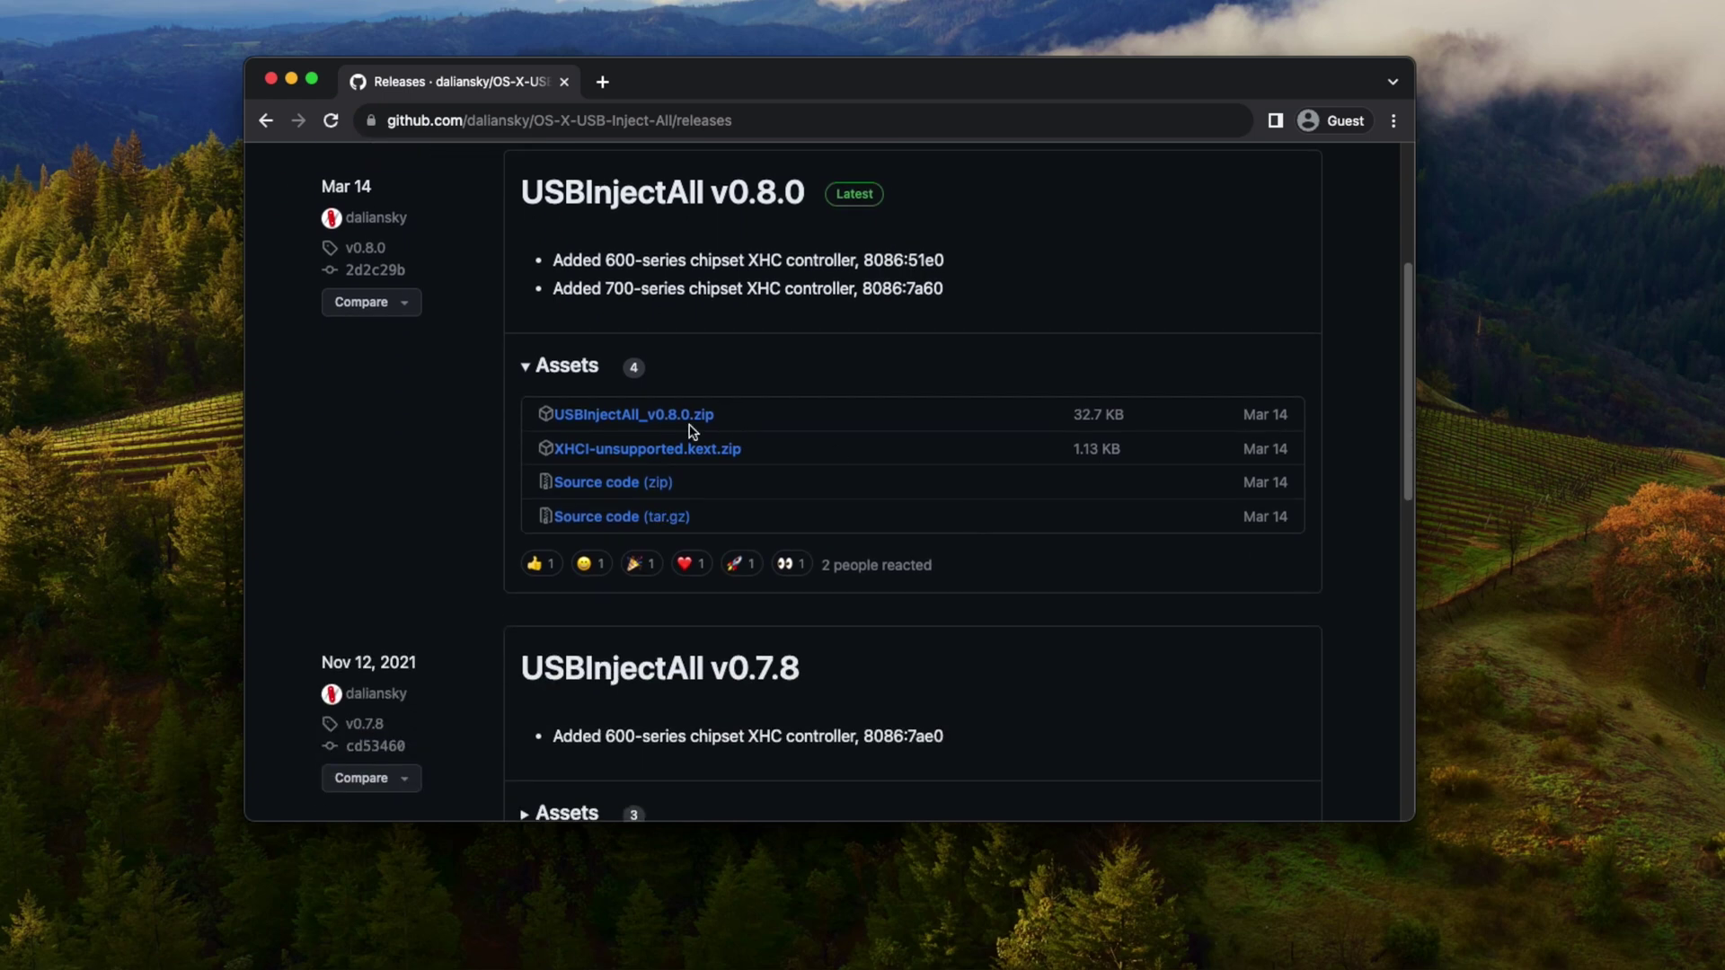
pyautogui.click(629, 418)
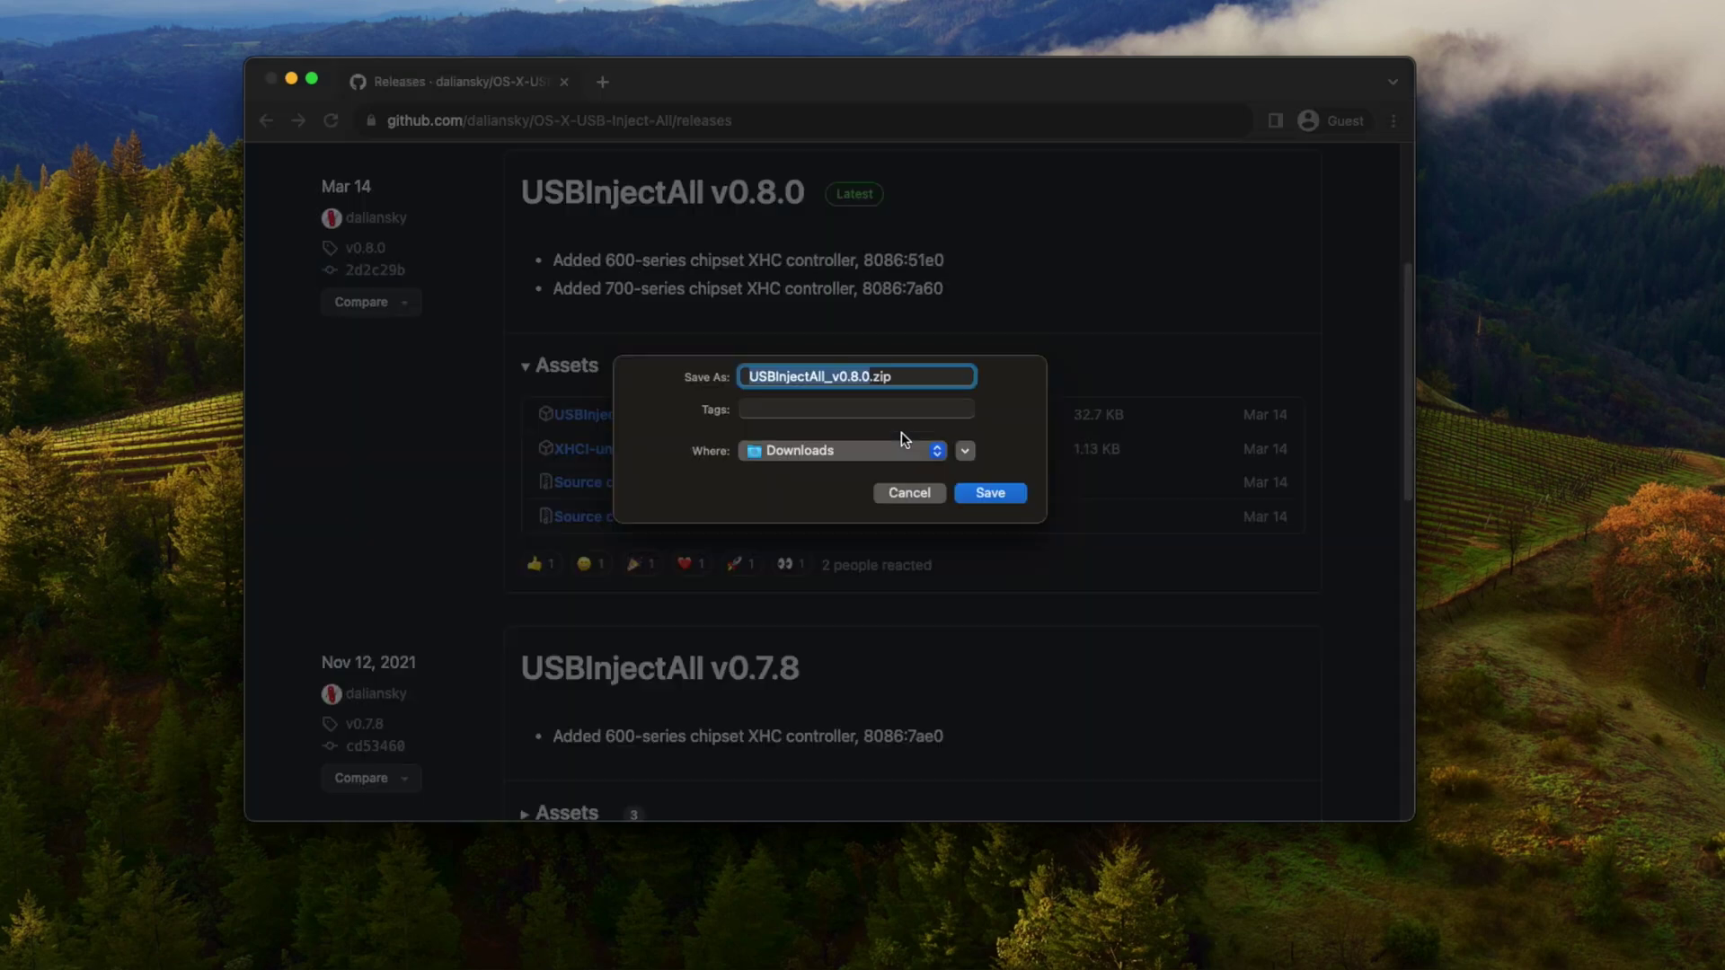
pyautogui.click(992, 495)
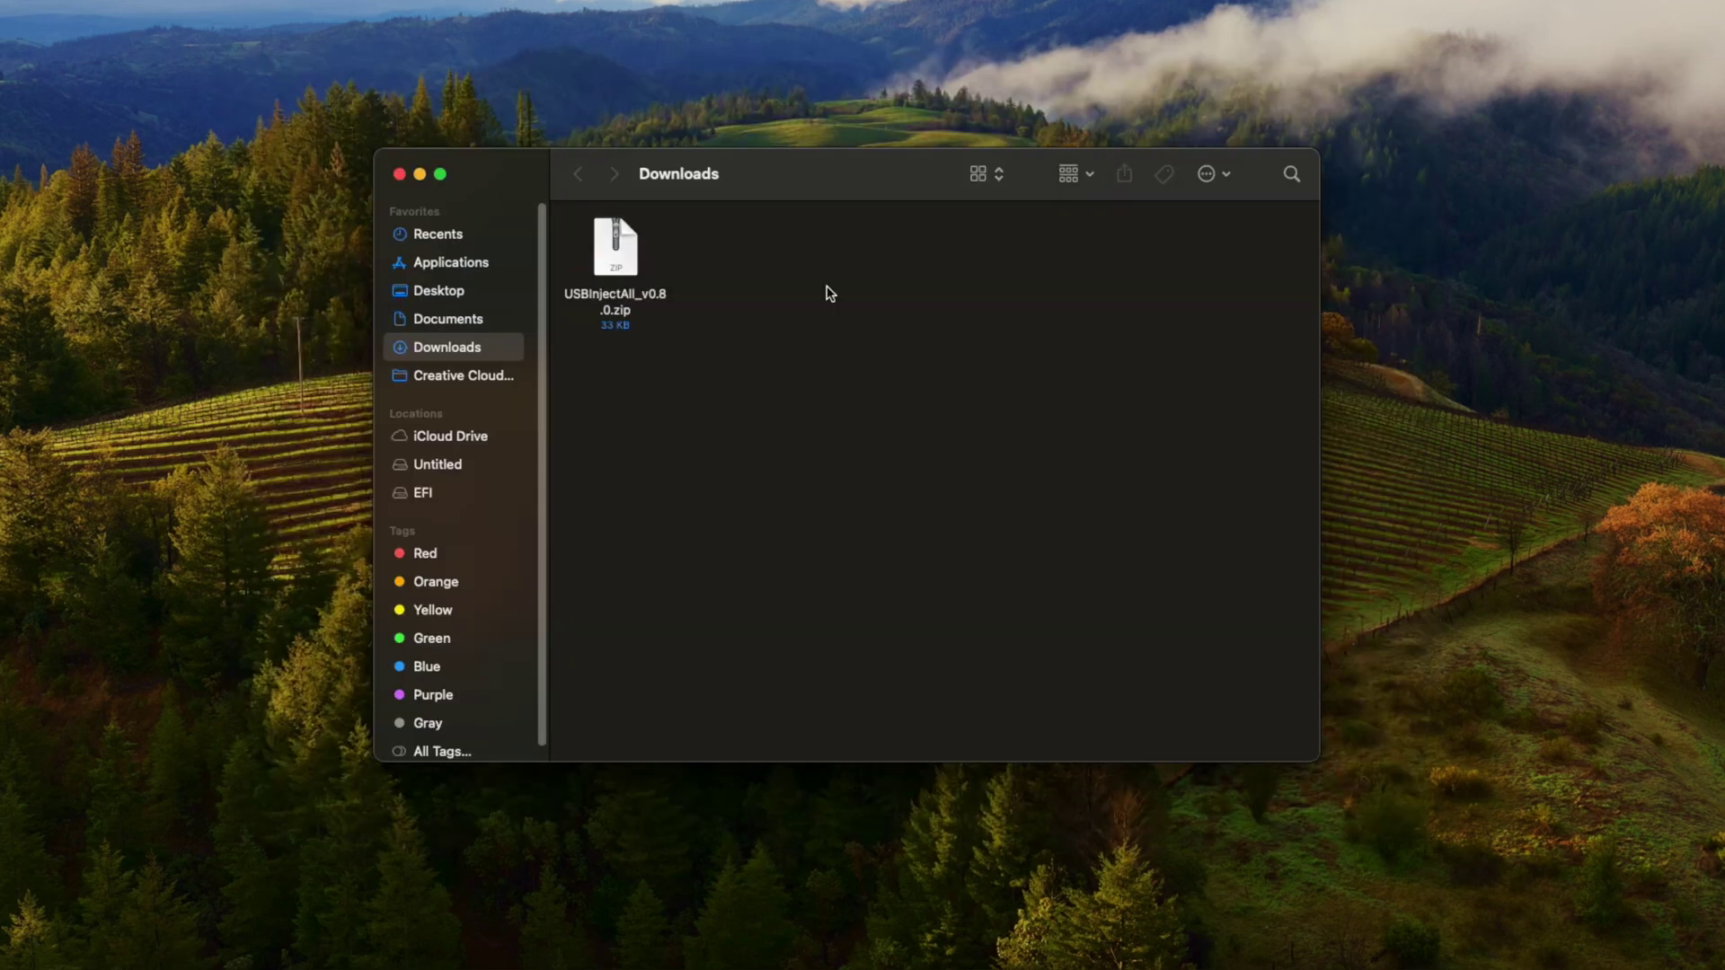
# Extract the zip and copy USBInjectAll.kext into the EFI partition's efi/OC/Kexts folder
pyautogui.doubleClick(616, 252)
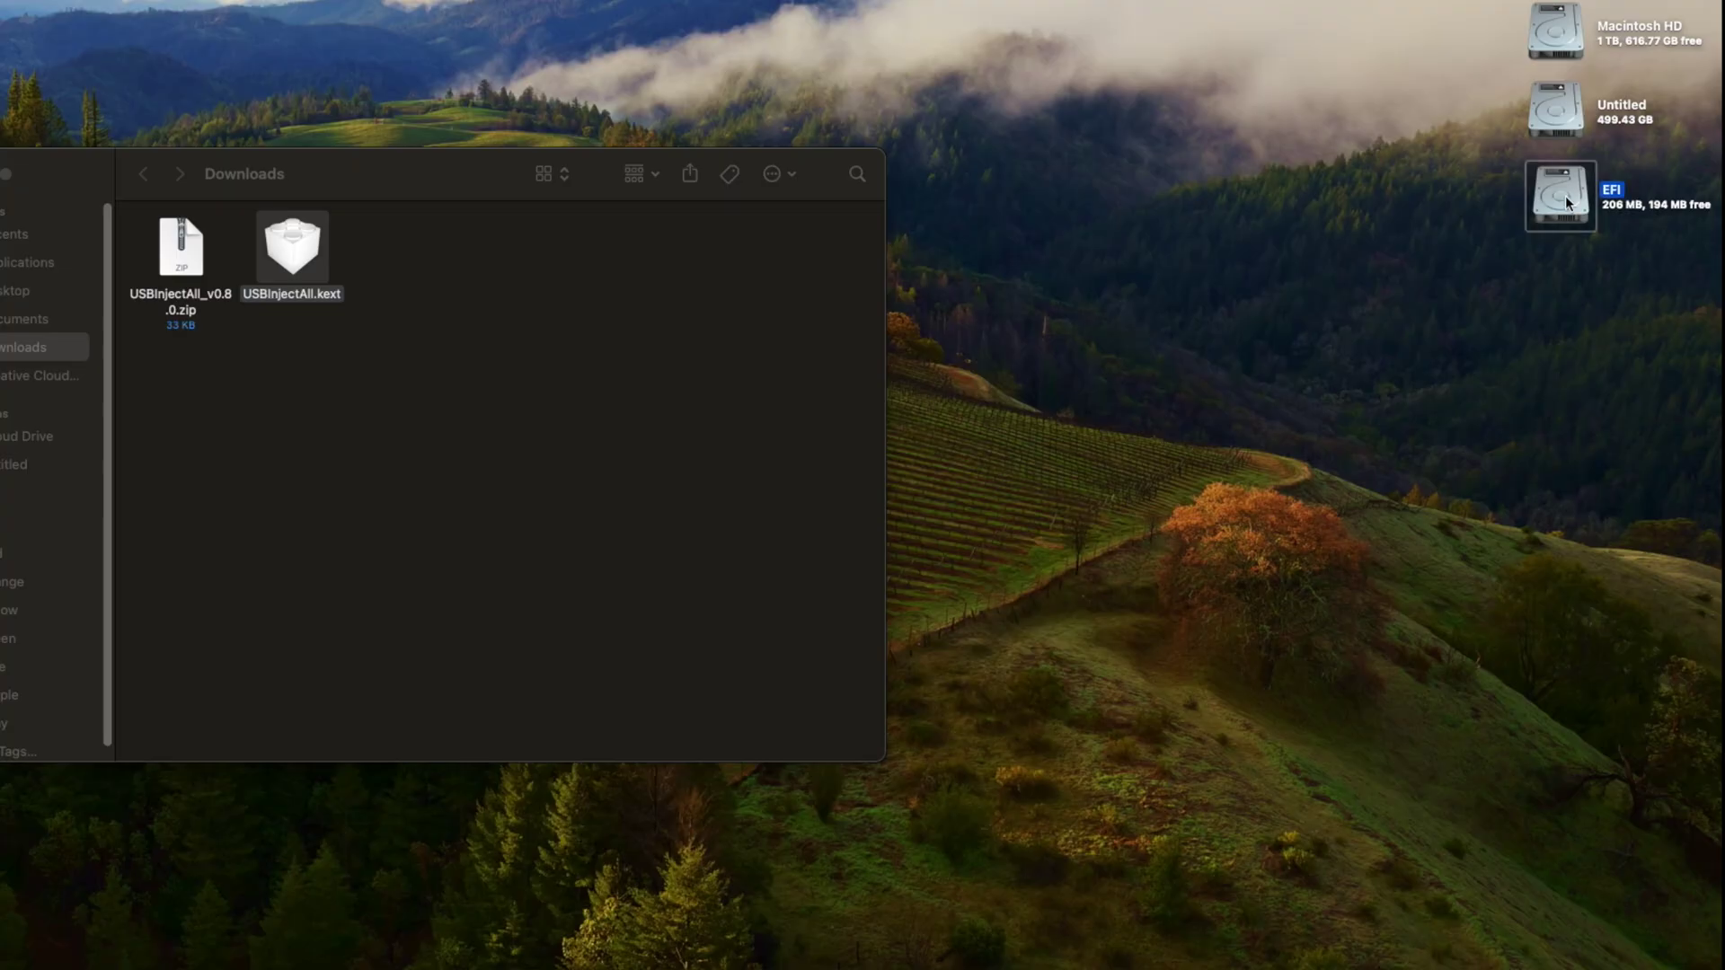
pyautogui.doubleClick(1564, 196)
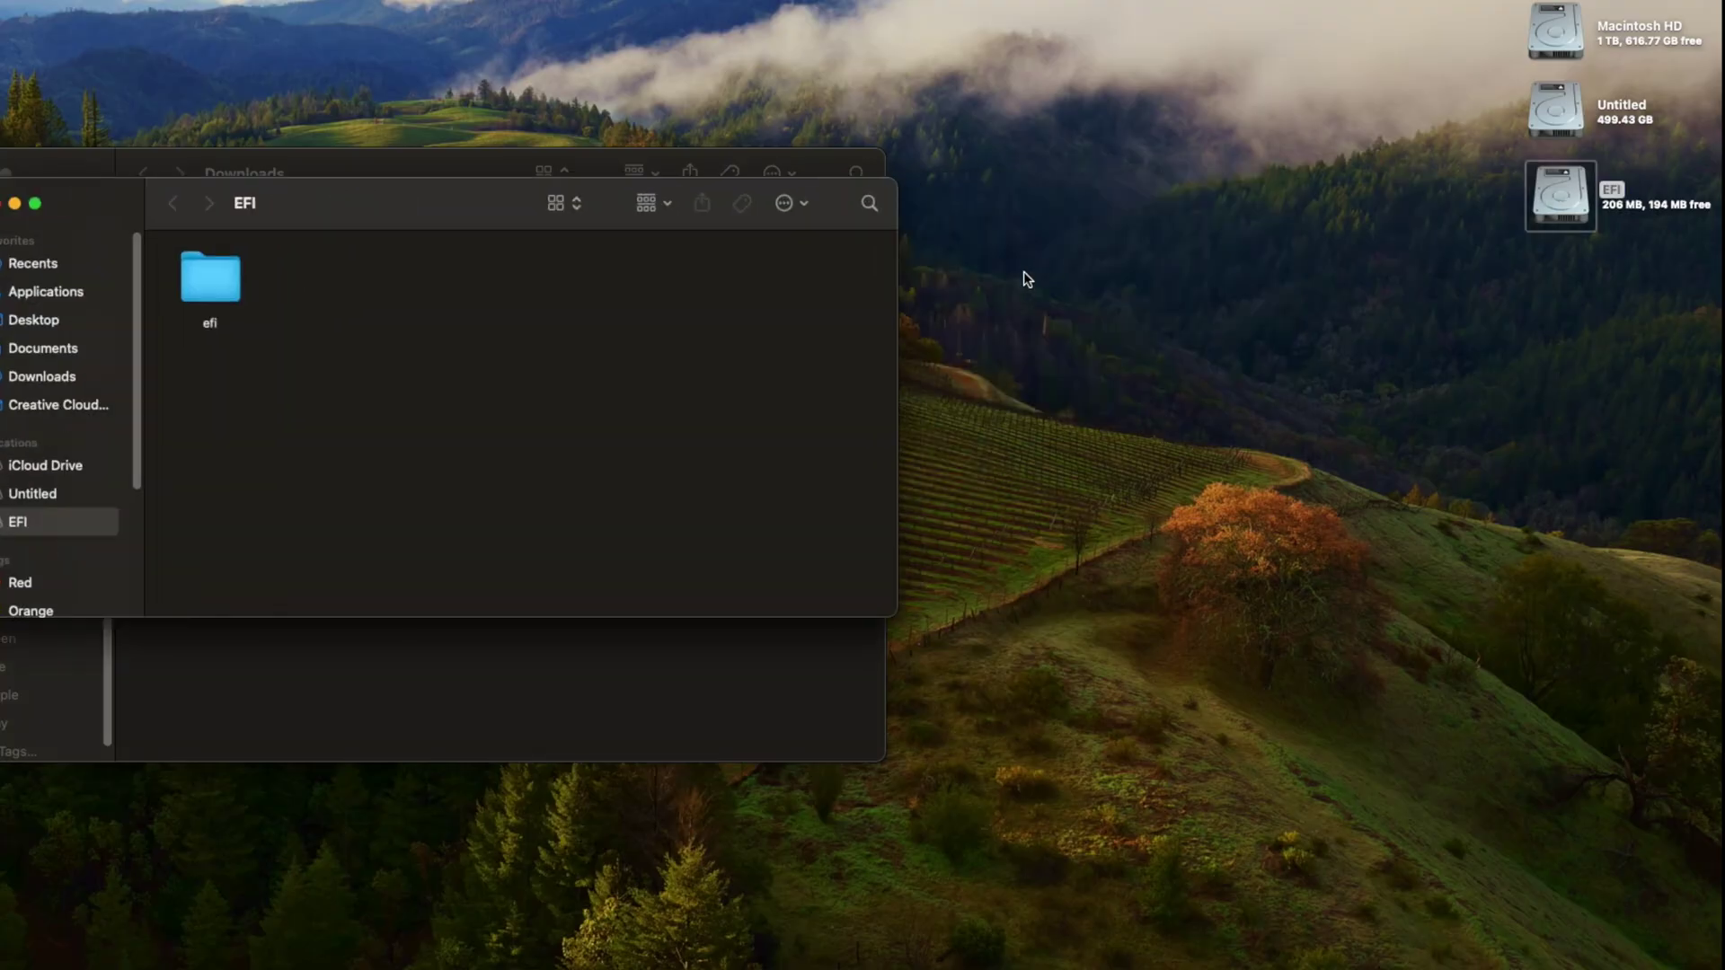
pyautogui.doubleClick(199, 293)
pyautogui.doubleClick(751, 282)
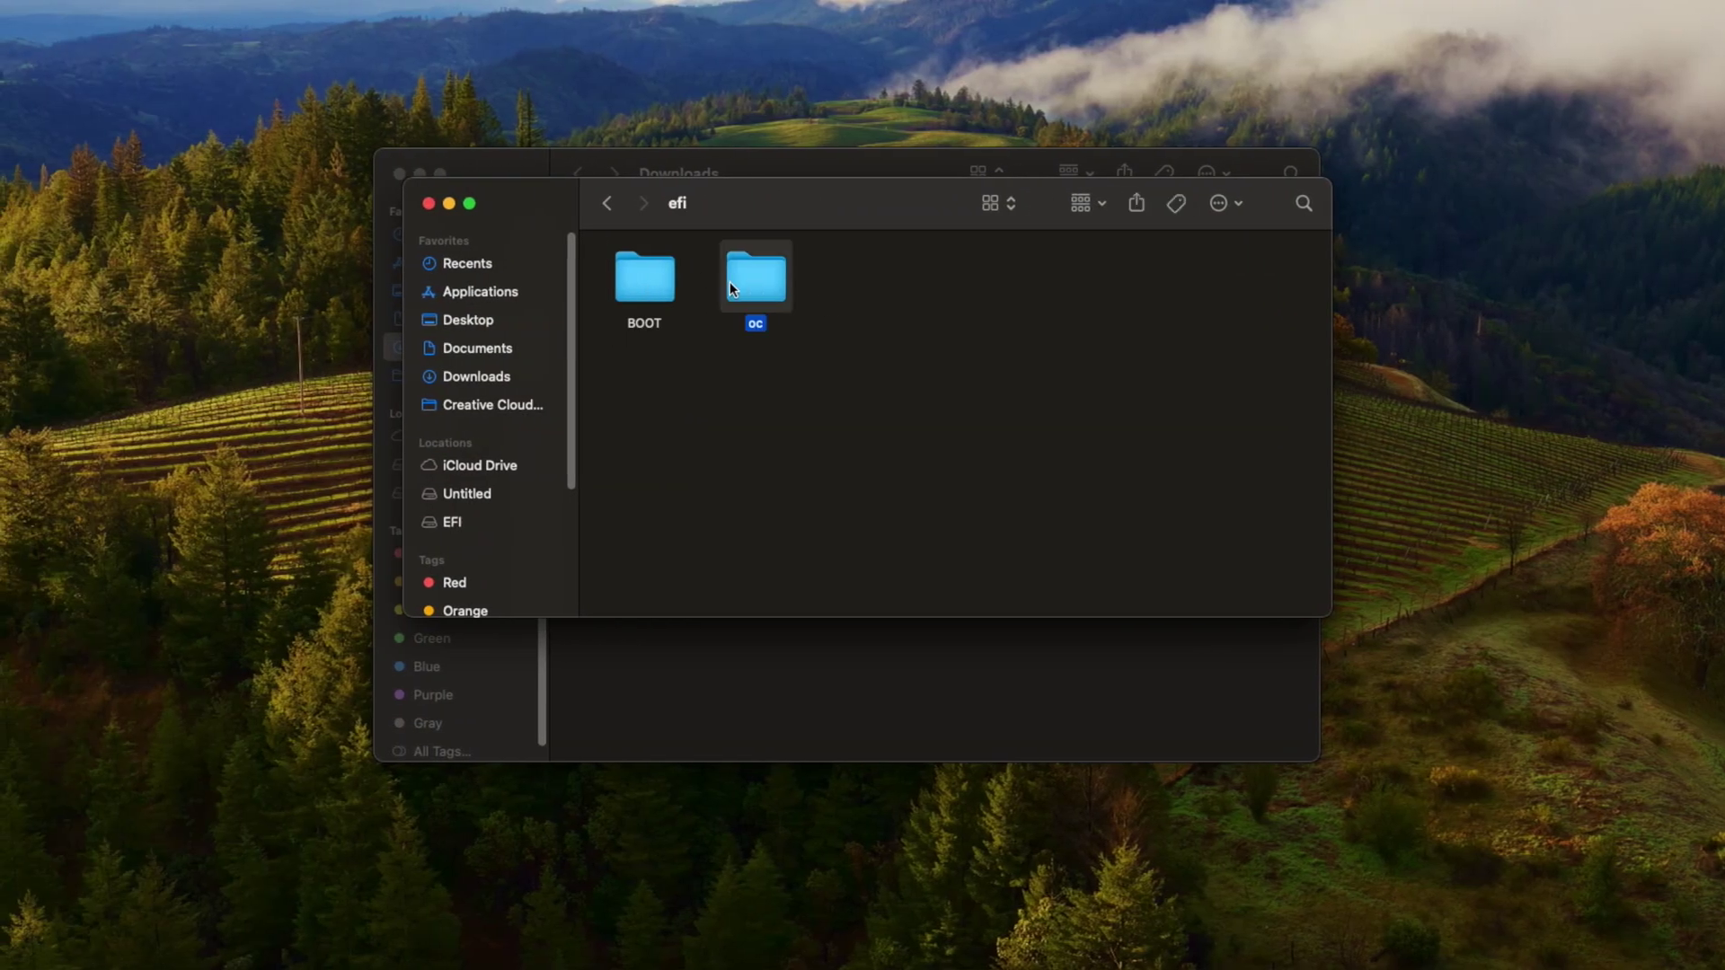
pyautogui.doubleClick(1200, 278)
pyautogui.moveTo(848, 209); pyautogui.dragTo(820, 388)
pyautogui.moveTo(739, 249); pyautogui.dragTo(741, 575)
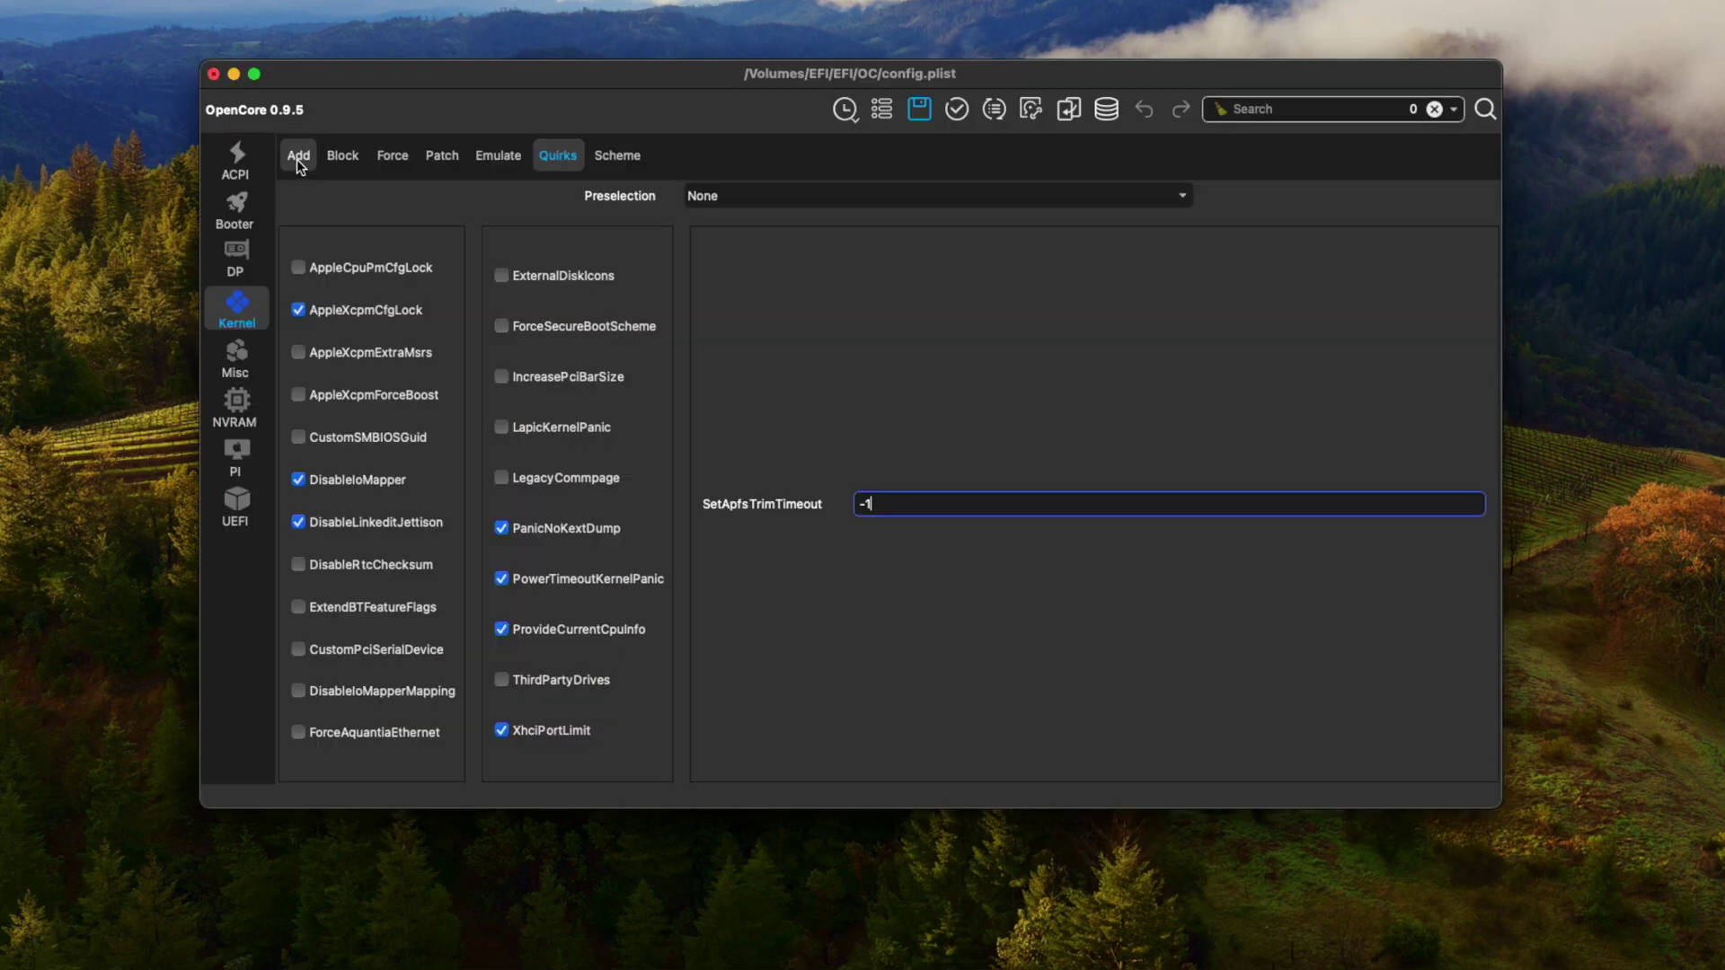
# Check USBInjectAll.kext appears as entry 8 in the Kernel kext list and save config.plist
pyautogui.click(297, 159)
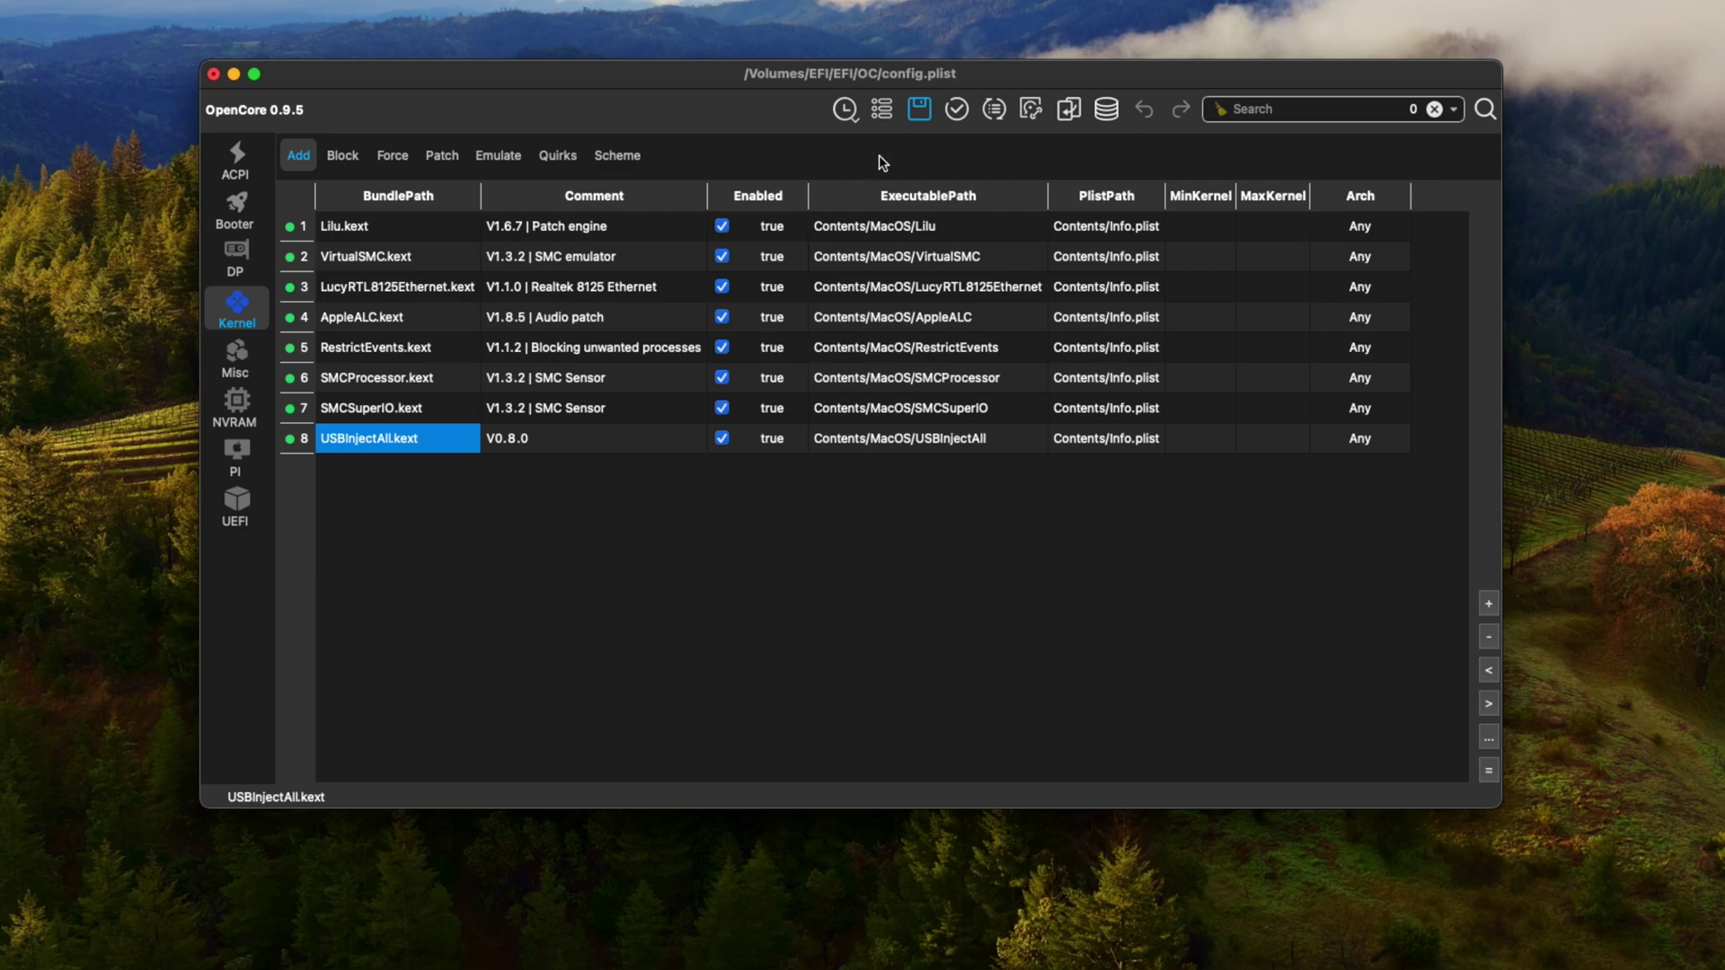
pyautogui.click(920, 109)
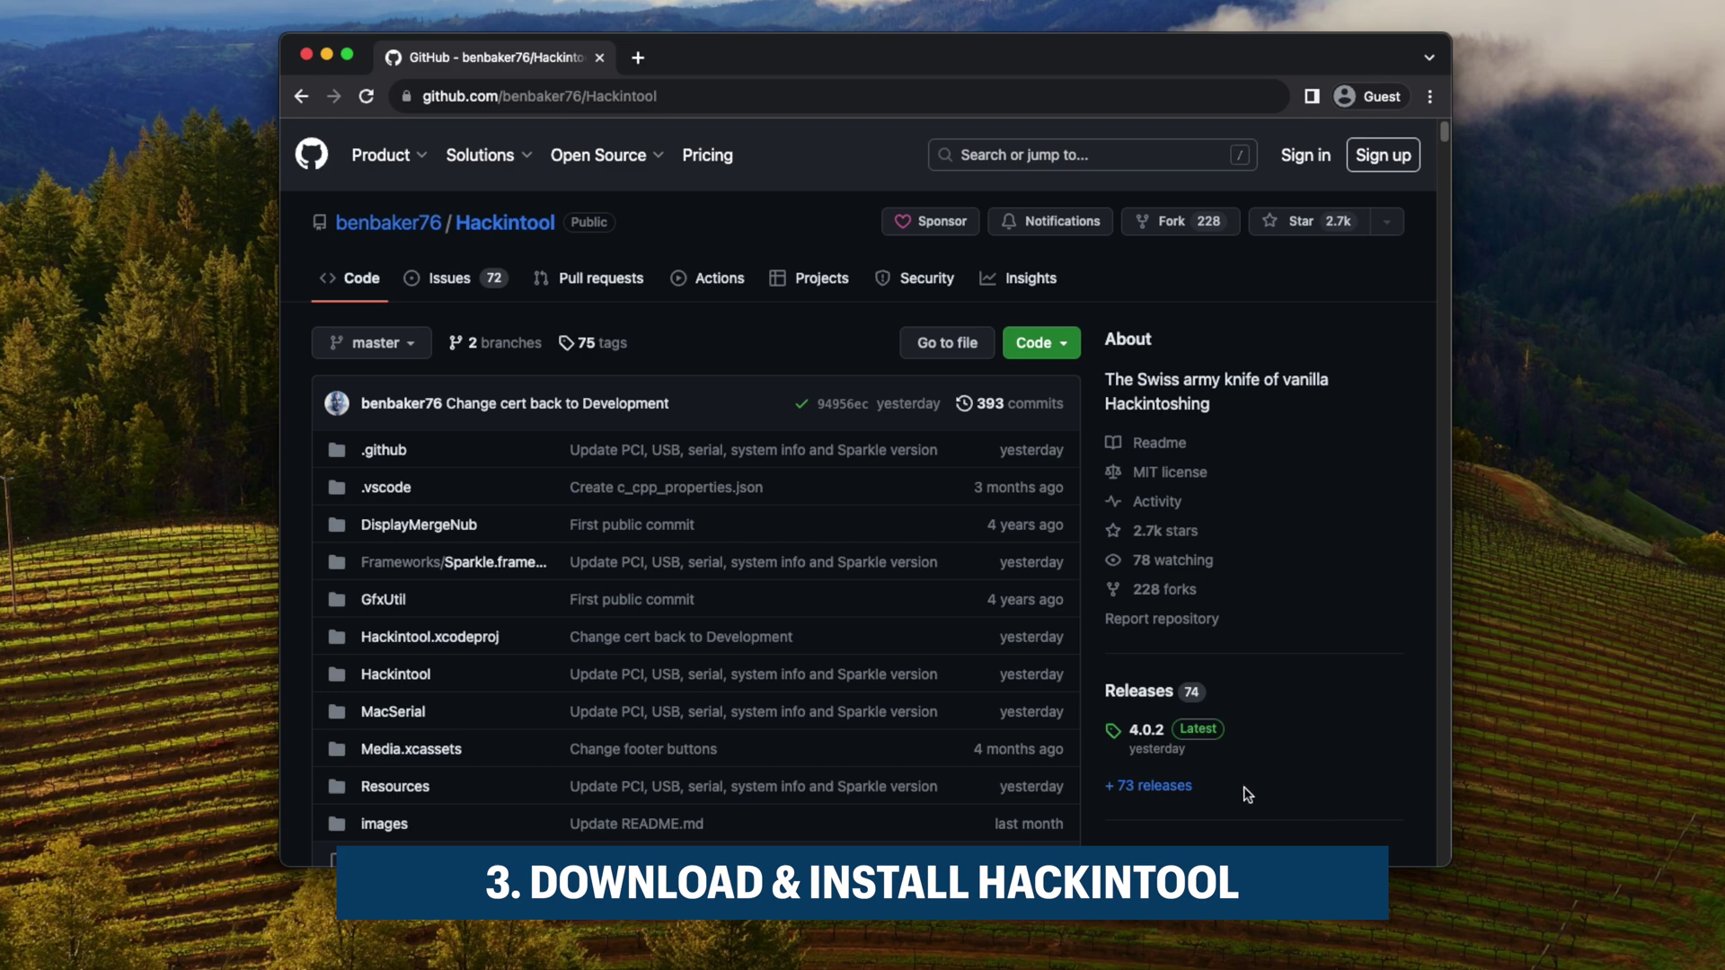
# Save Hackintool.zip from the 4.0.2 release assets into Downloads
pyautogui.click(1168, 788)
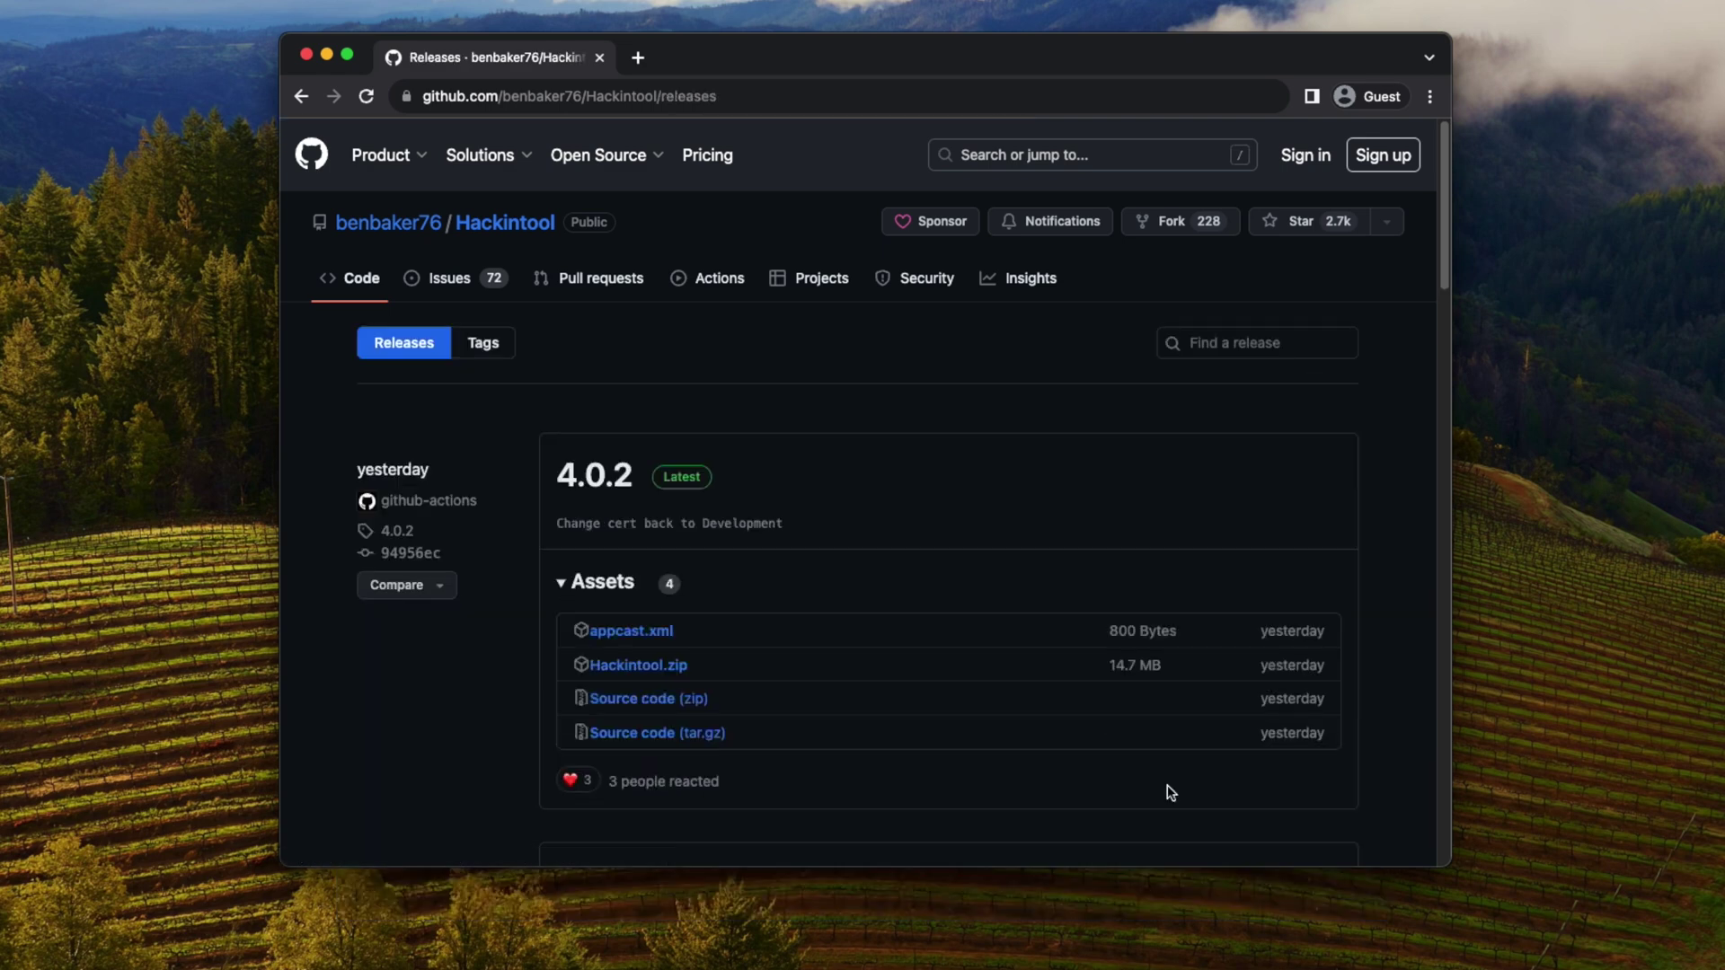
pyautogui.click(673, 666)
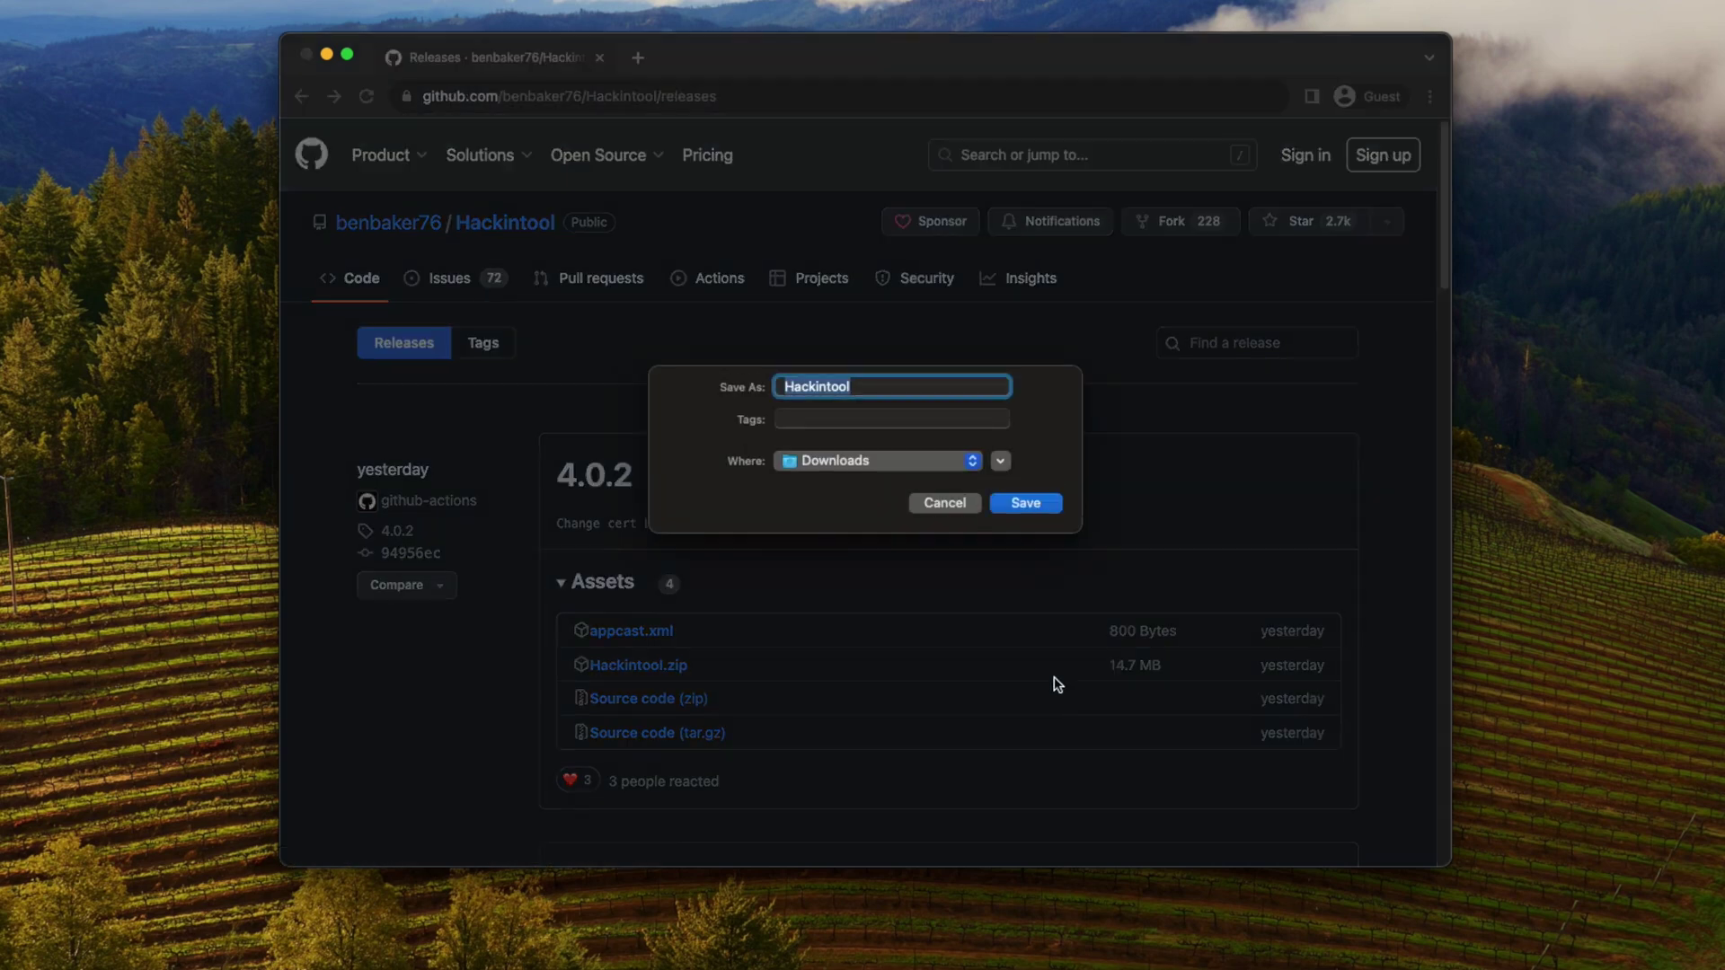
pyautogui.click(1025, 503)
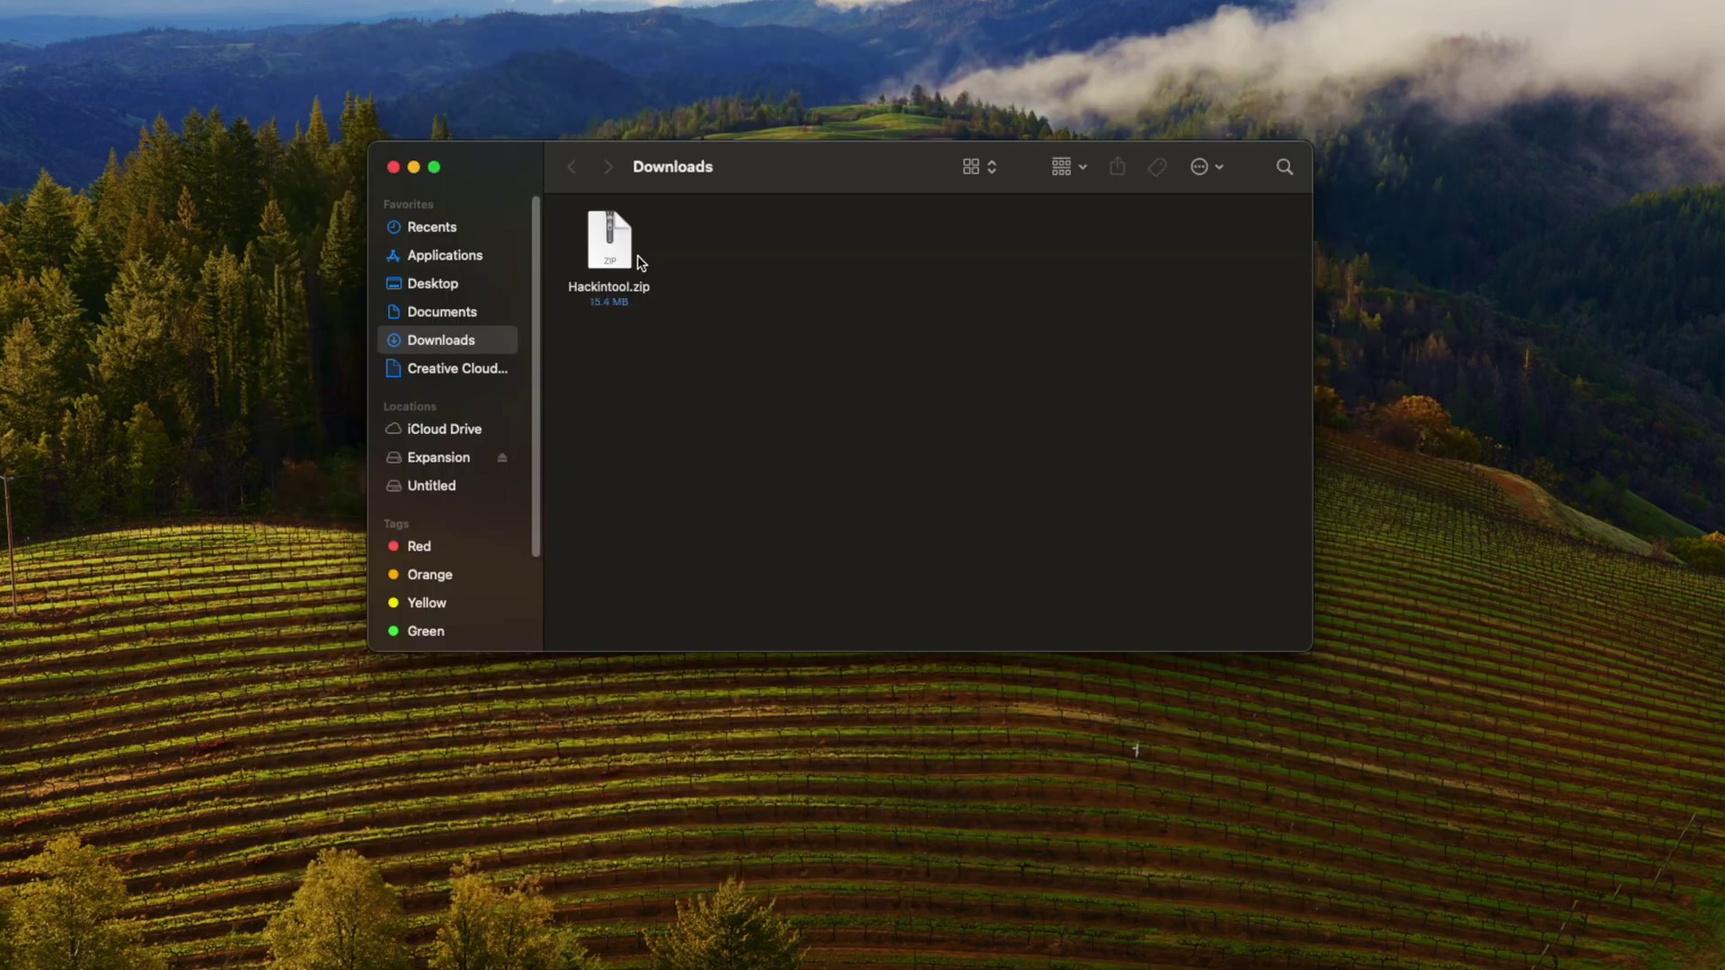
# Extract Hackintool.zip and move the Hackintool app into Applications
pyautogui.doubleClick(620, 256)
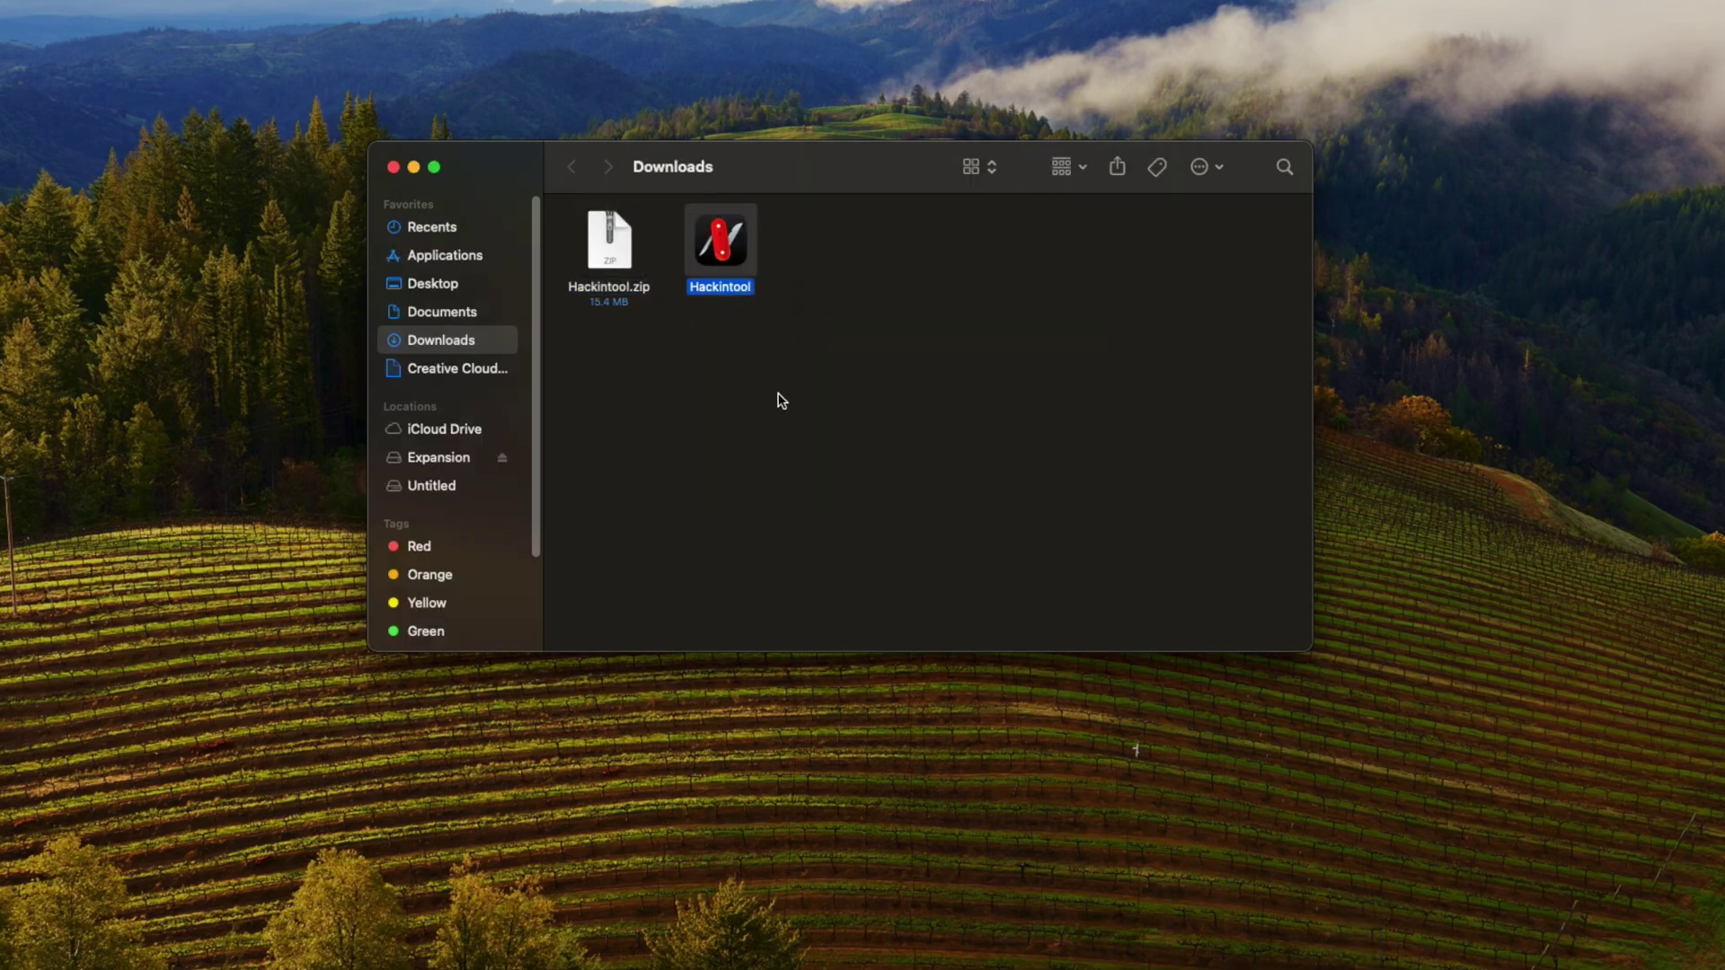
pyautogui.moveTo(726, 258); pyautogui.dragTo(484, 256)
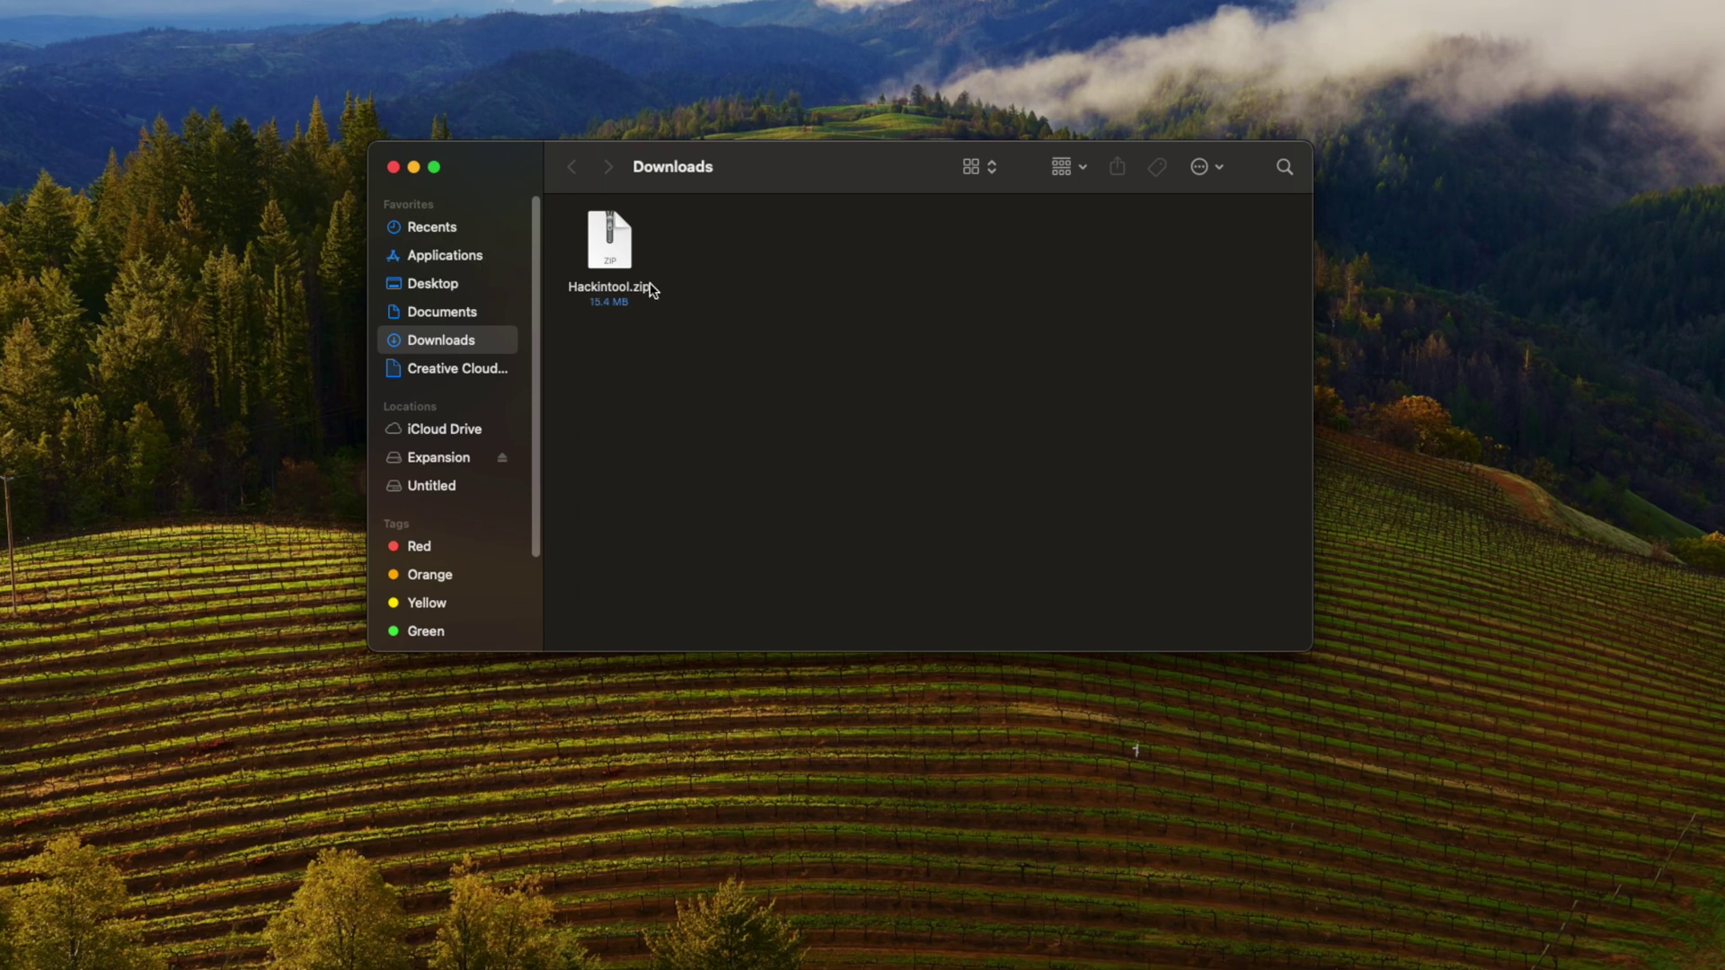
pyautogui.press('super+shift+a')
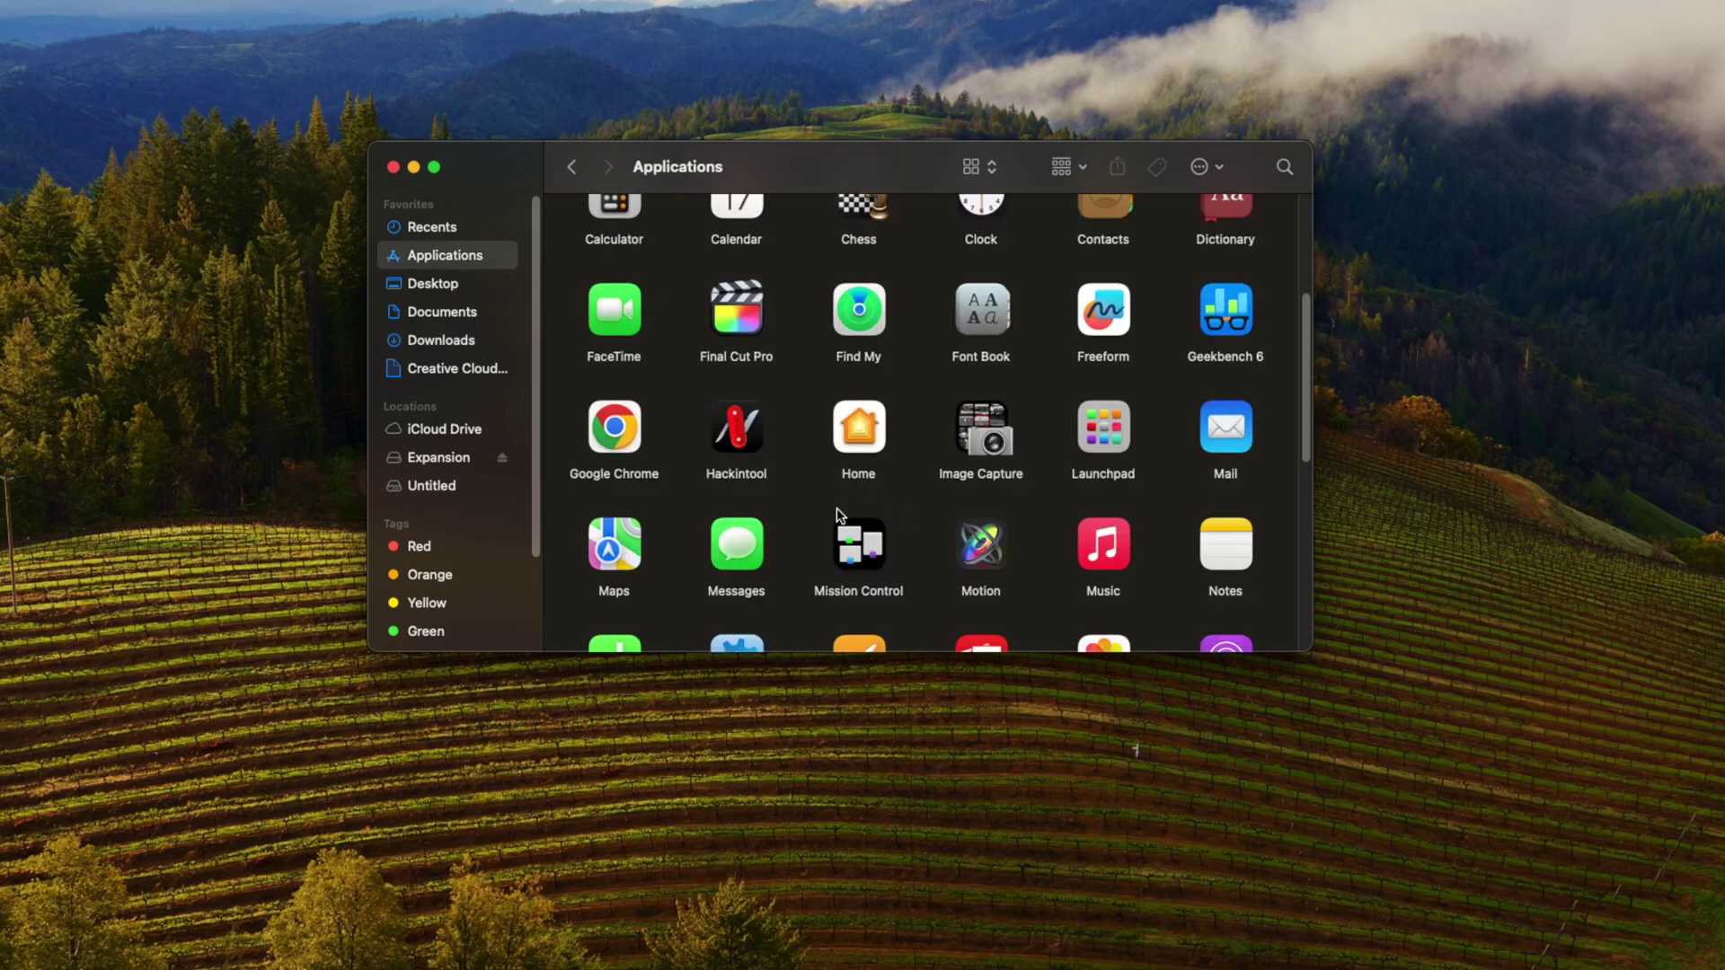
# Open Hackintool from its context menu, cancelling the first unverified-developer warning and retrying
pyautogui.rightClick(761, 437)
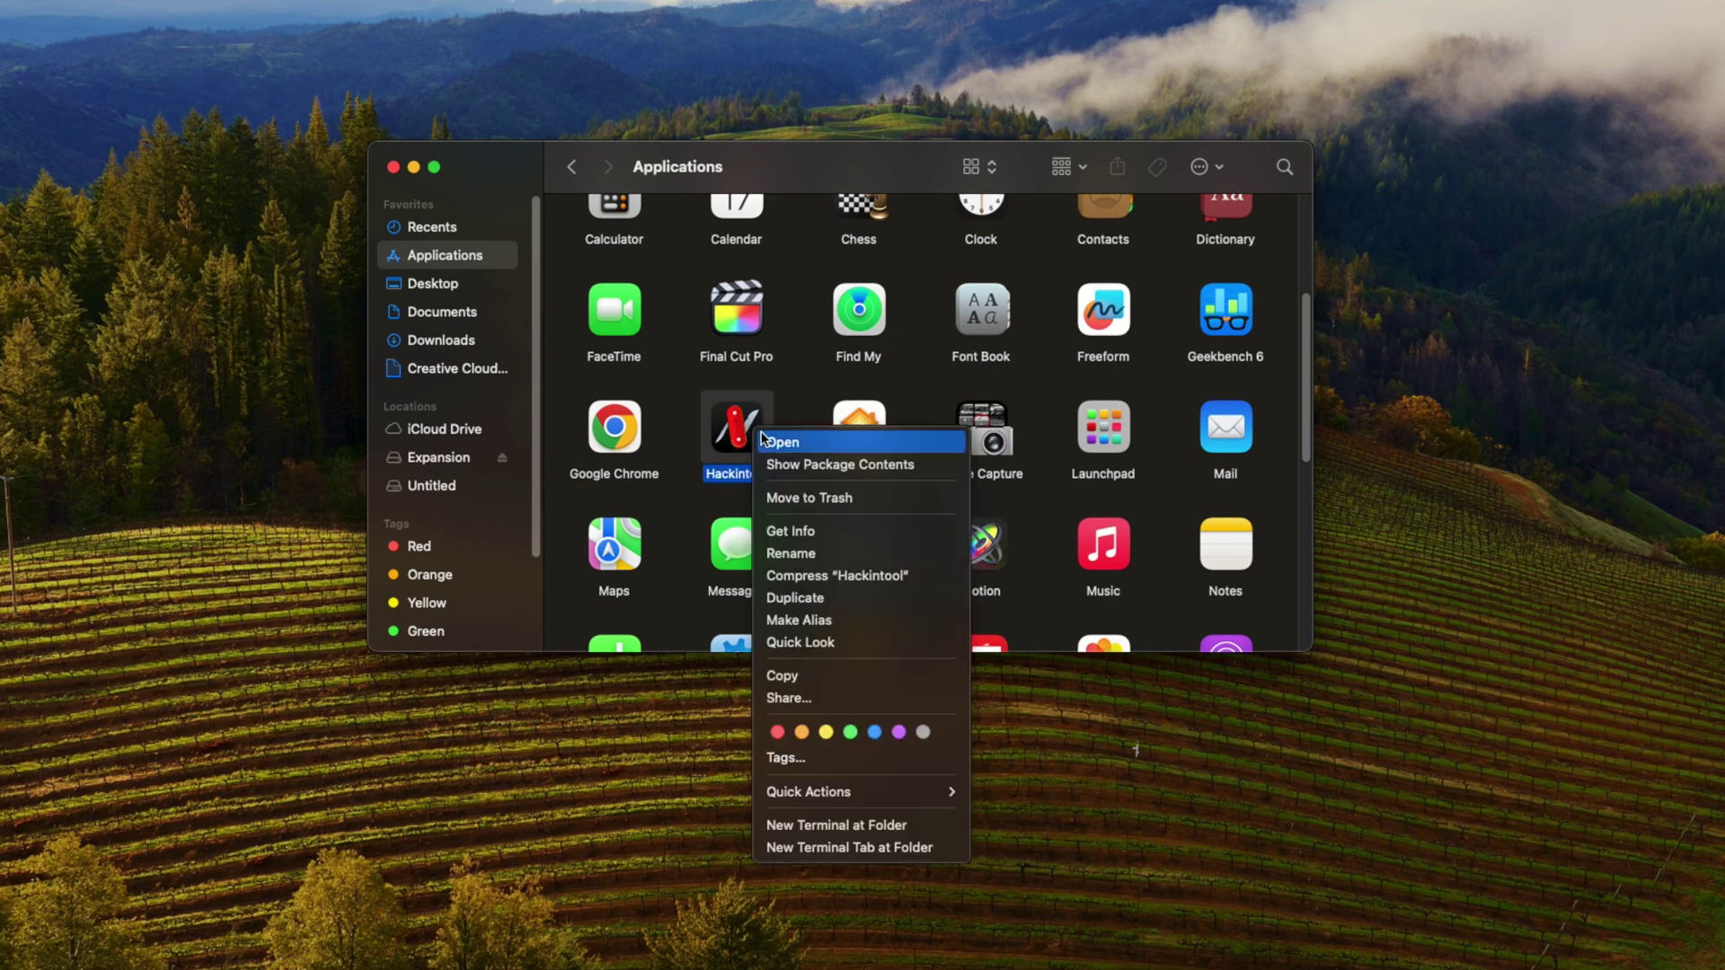
pyautogui.click(814, 440)
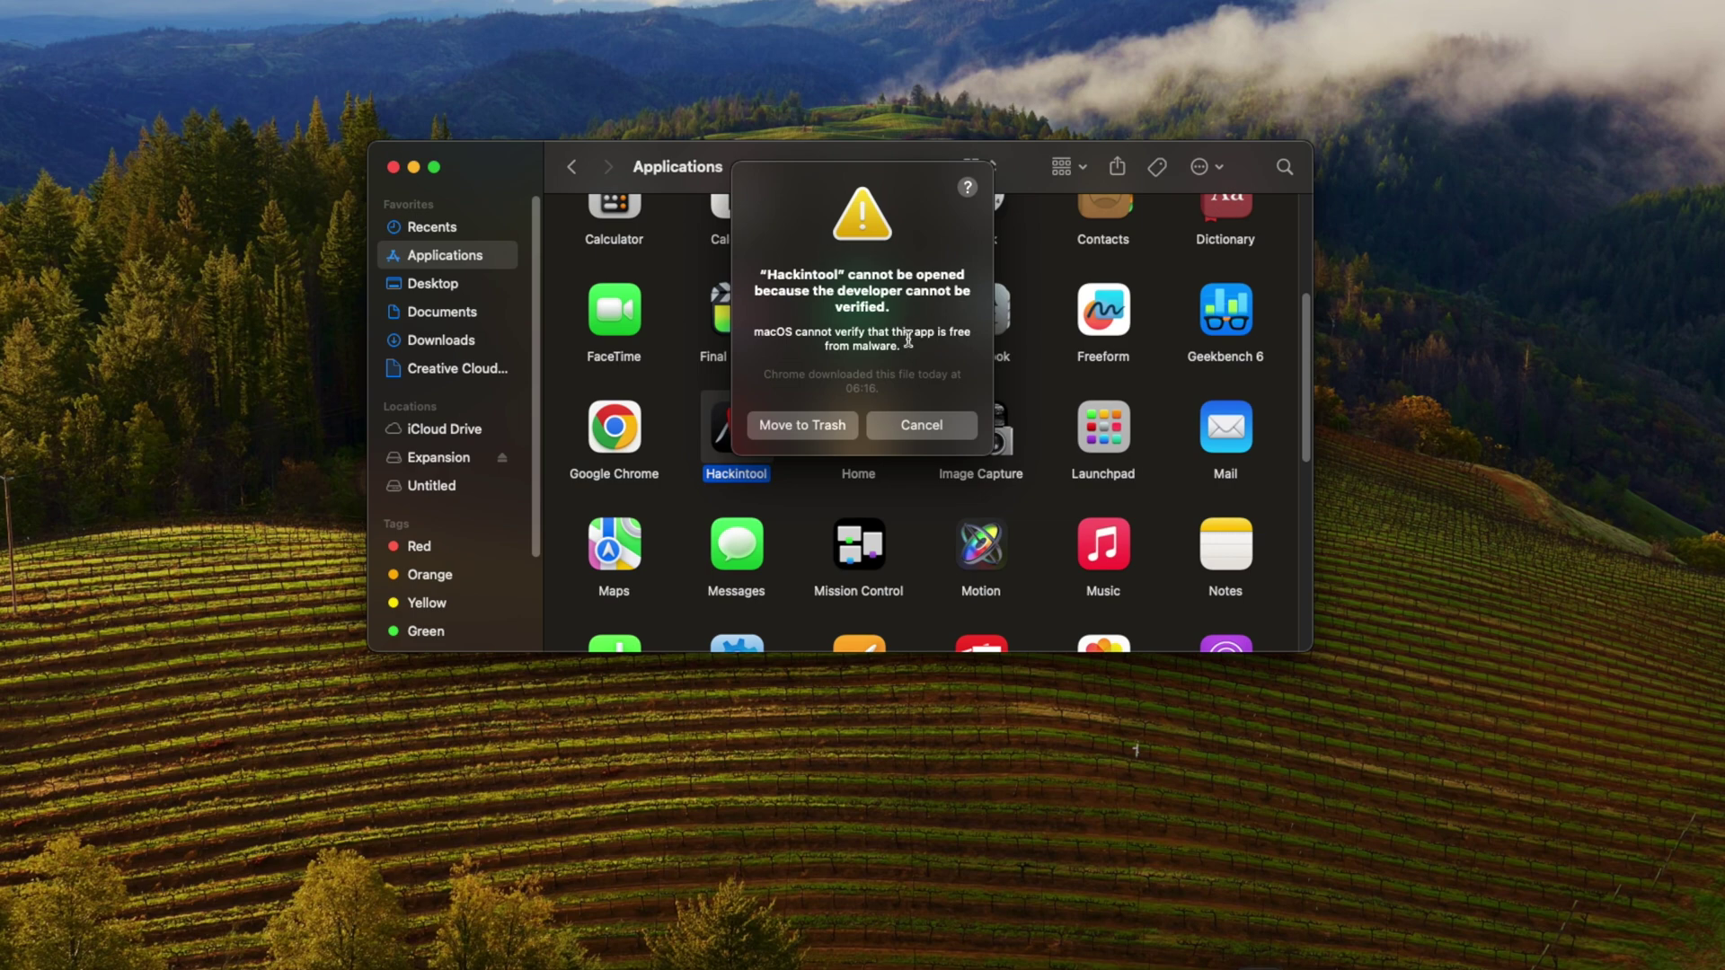
pyautogui.click(924, 426)
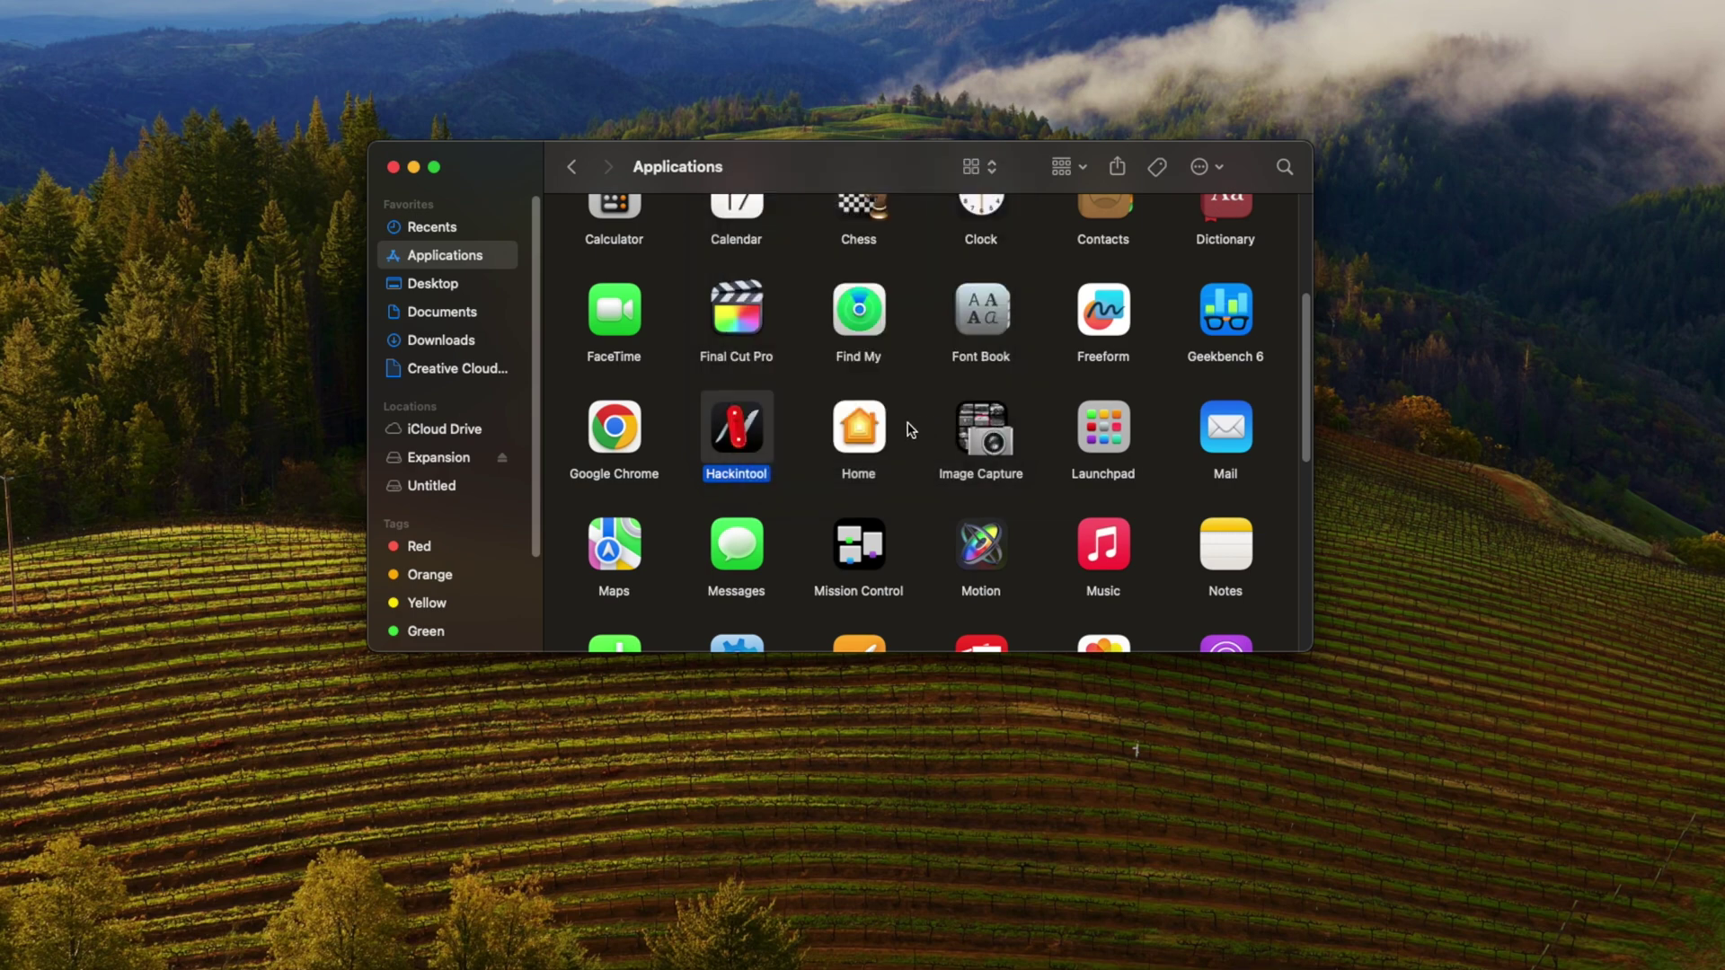
pyautogui.rightClick(744, 415)
pyautogui.click(782, 431)
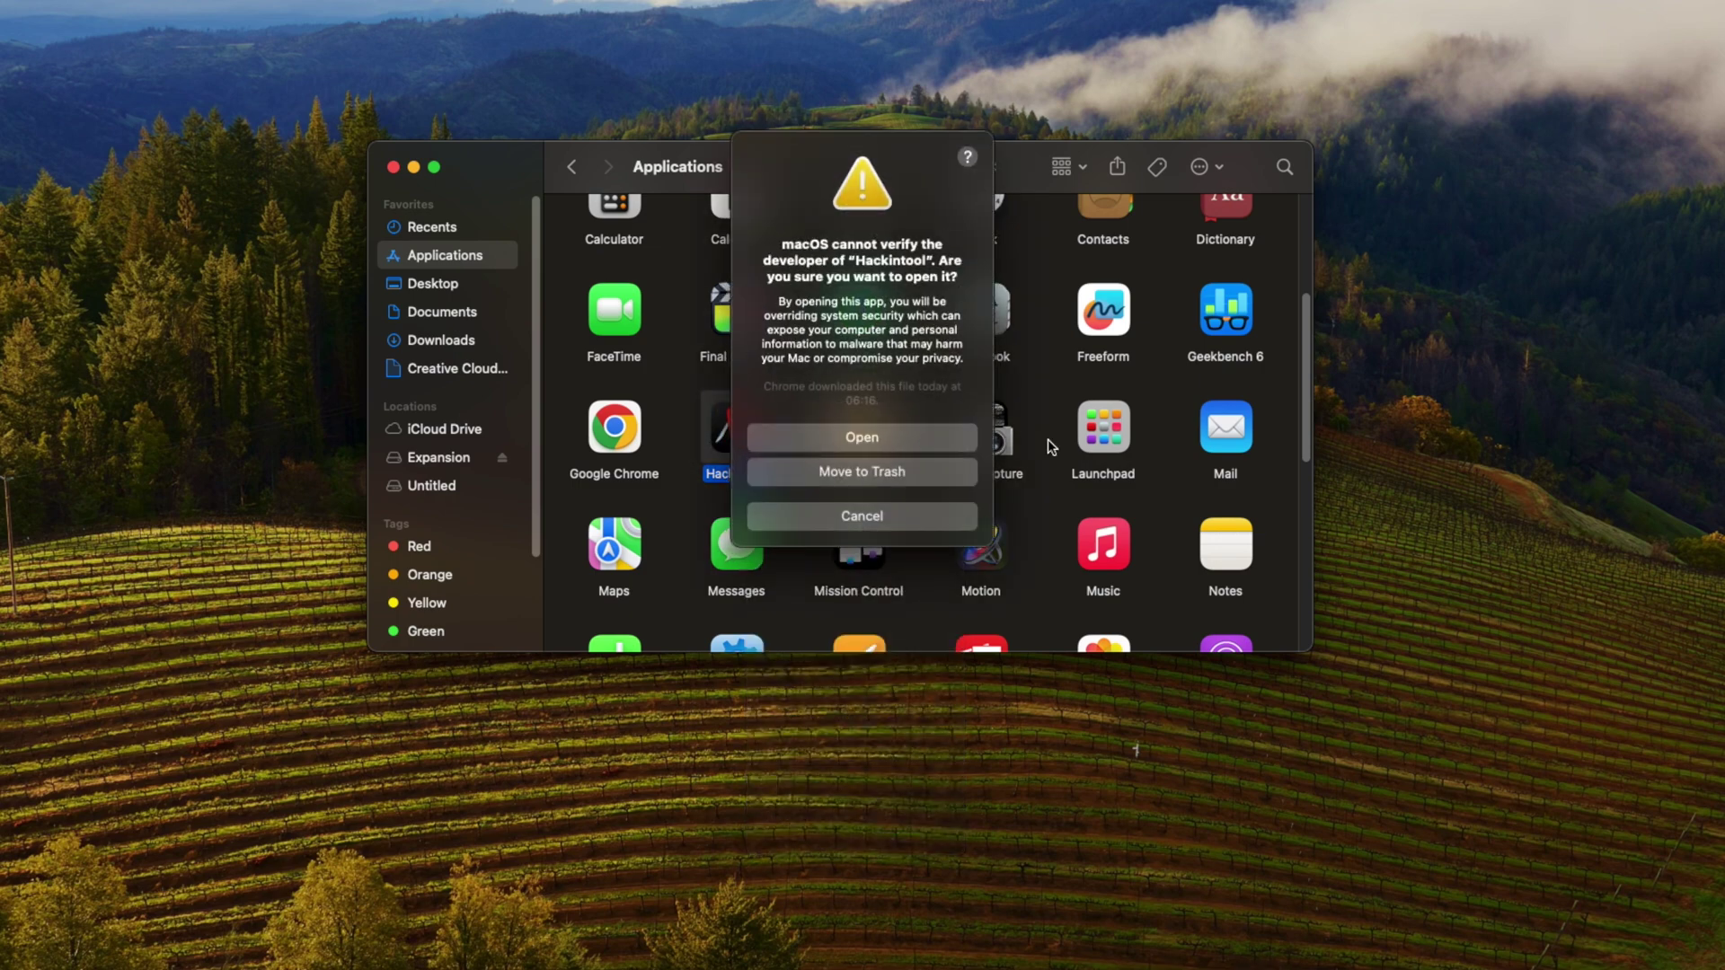
# Confirm opening Hackintool and show its USB page listing XHCI ports HS01–SS04
pyautogui.click(913, 436)
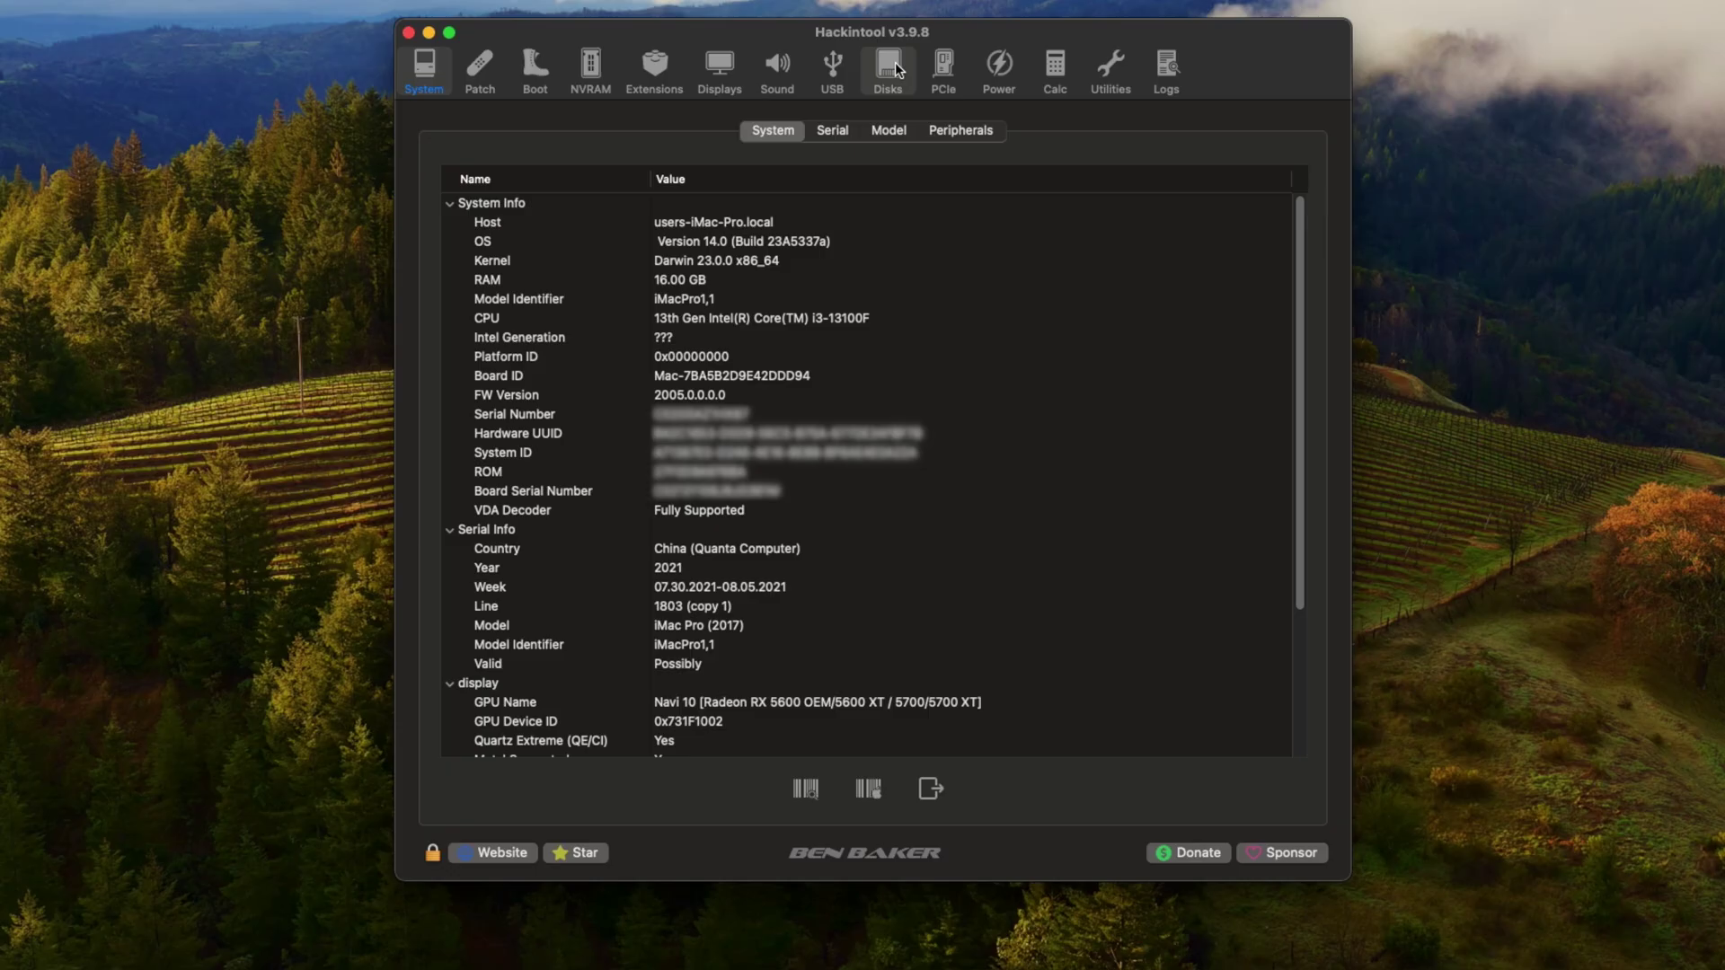
pyautogui.click(833, 68)
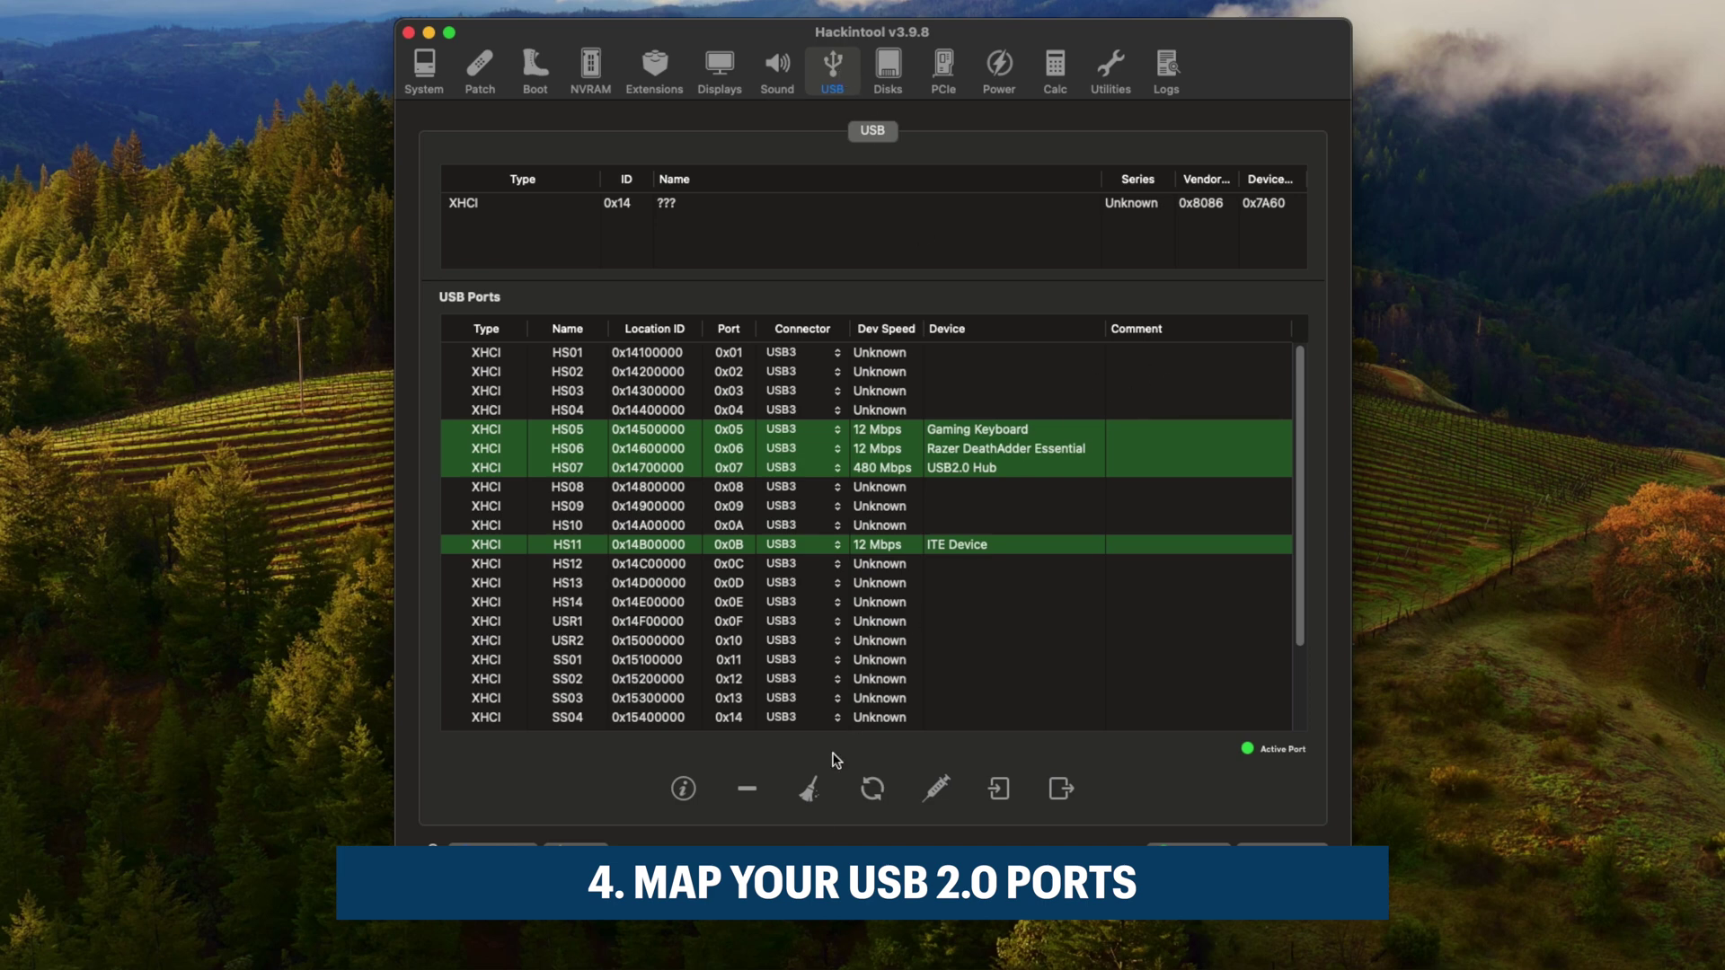
# Clear and refresh the USB list so HS02, HS03, HS04 and HS09 appear active at 480 Mbps
pyautogui.click(811, 790)
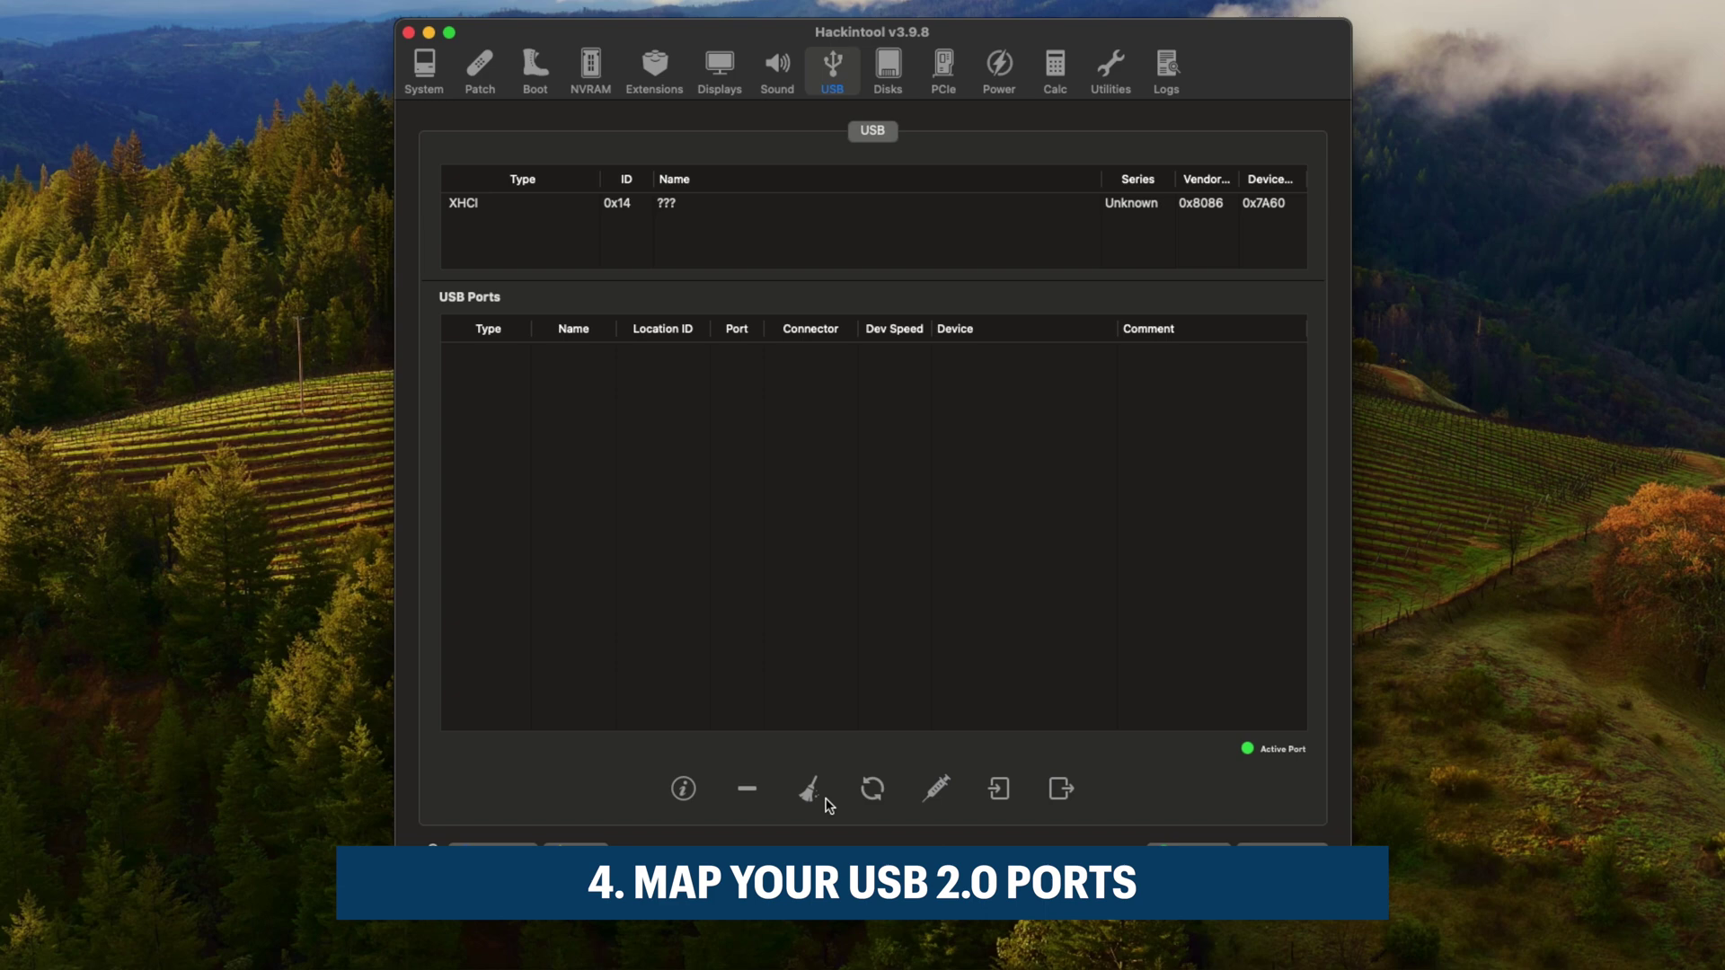
pyautogui.click(870, 790)
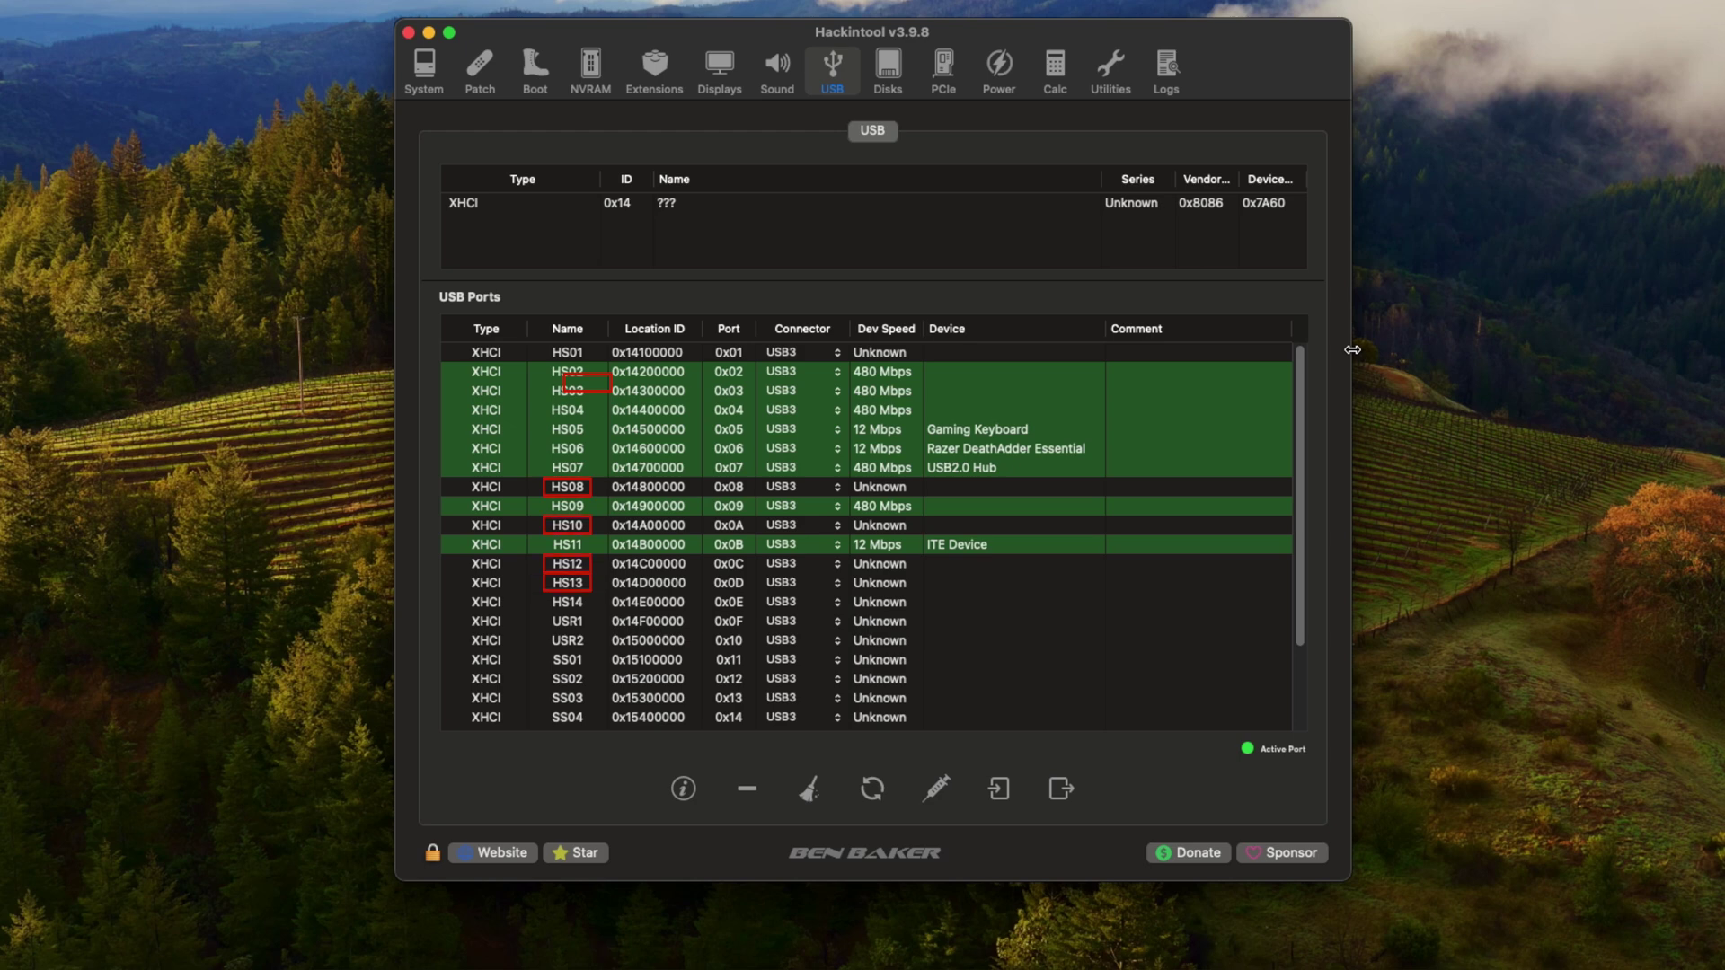
# Delete the unused ports HS01, HS08, HS10, HS12, HS13, HS14, USR2 and USR1
pyautogui.click(644, 352)
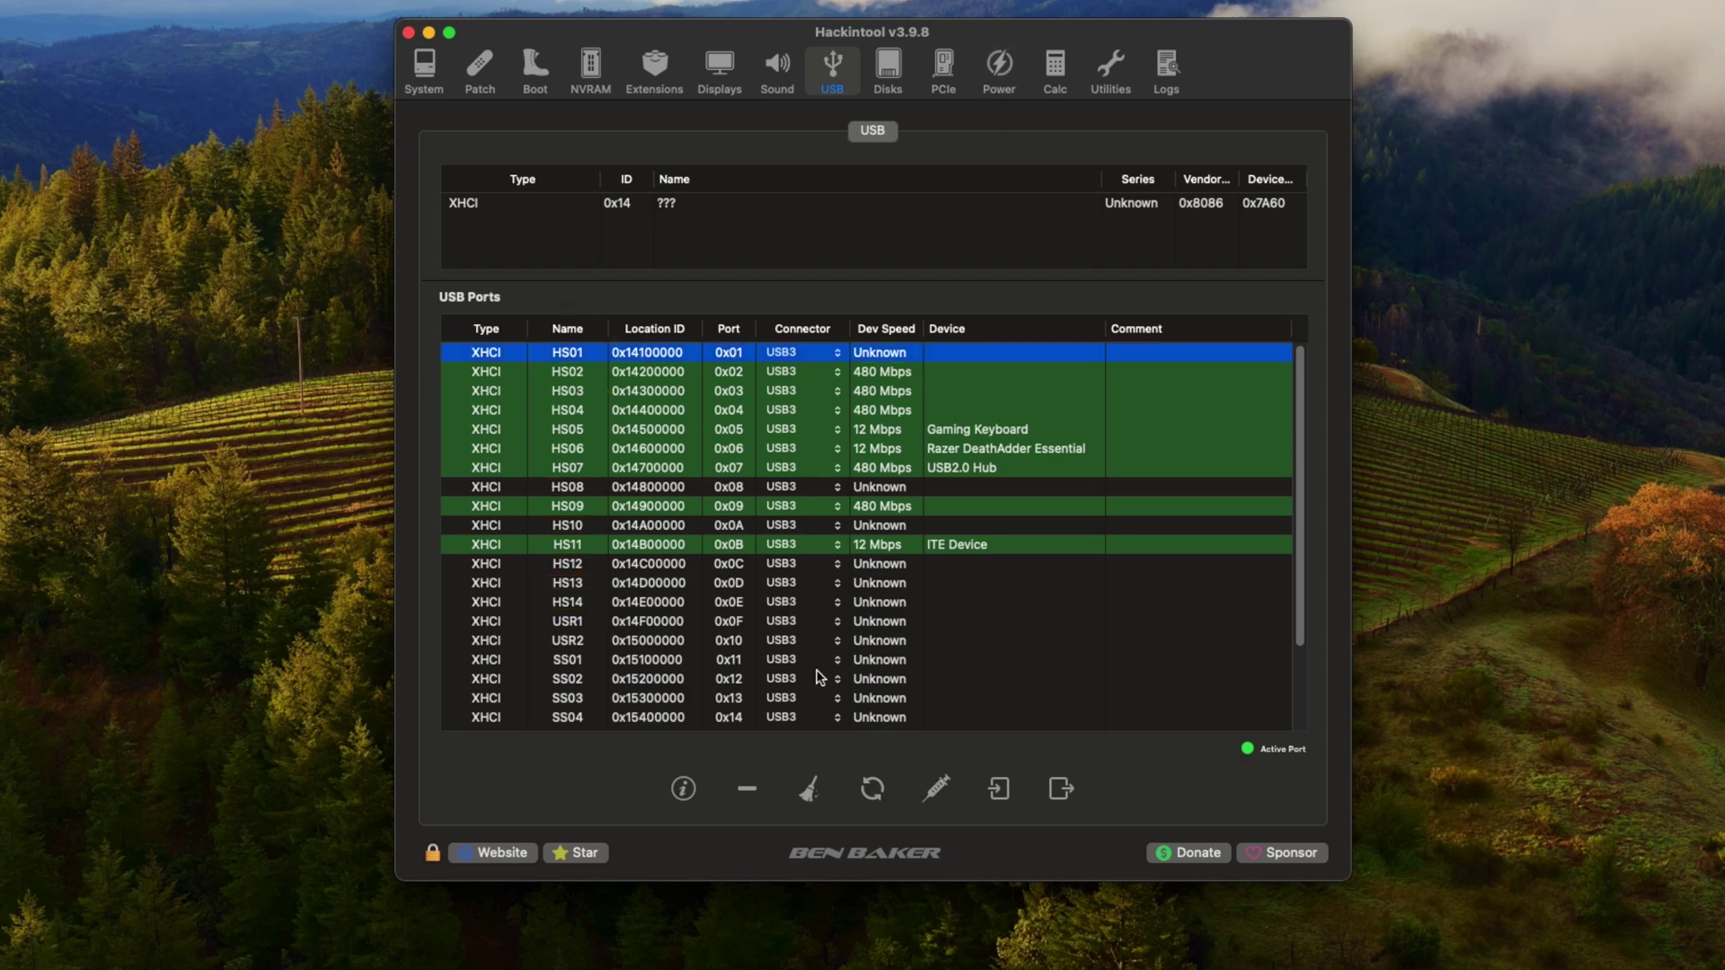
pyautogui.click(746, 789)
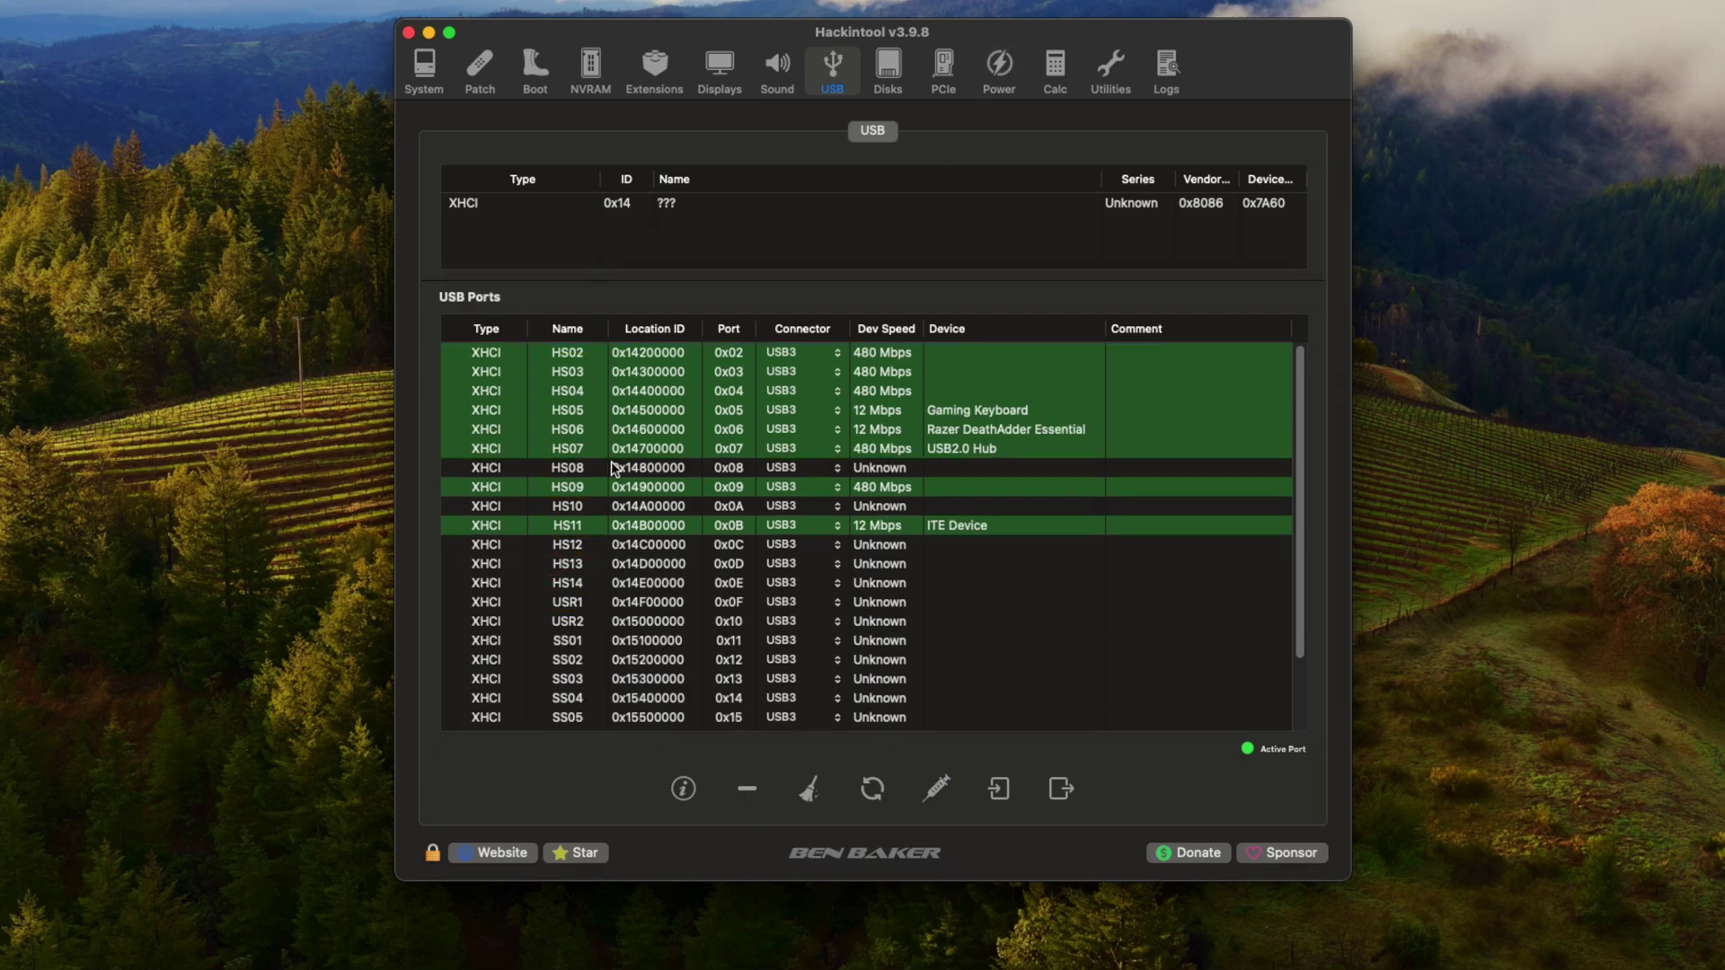
pyautogui.click(747, 789)
pyautogui.click(746, 789)
pyautogui.click(746, 789)
pyautogui.click(746, 789)
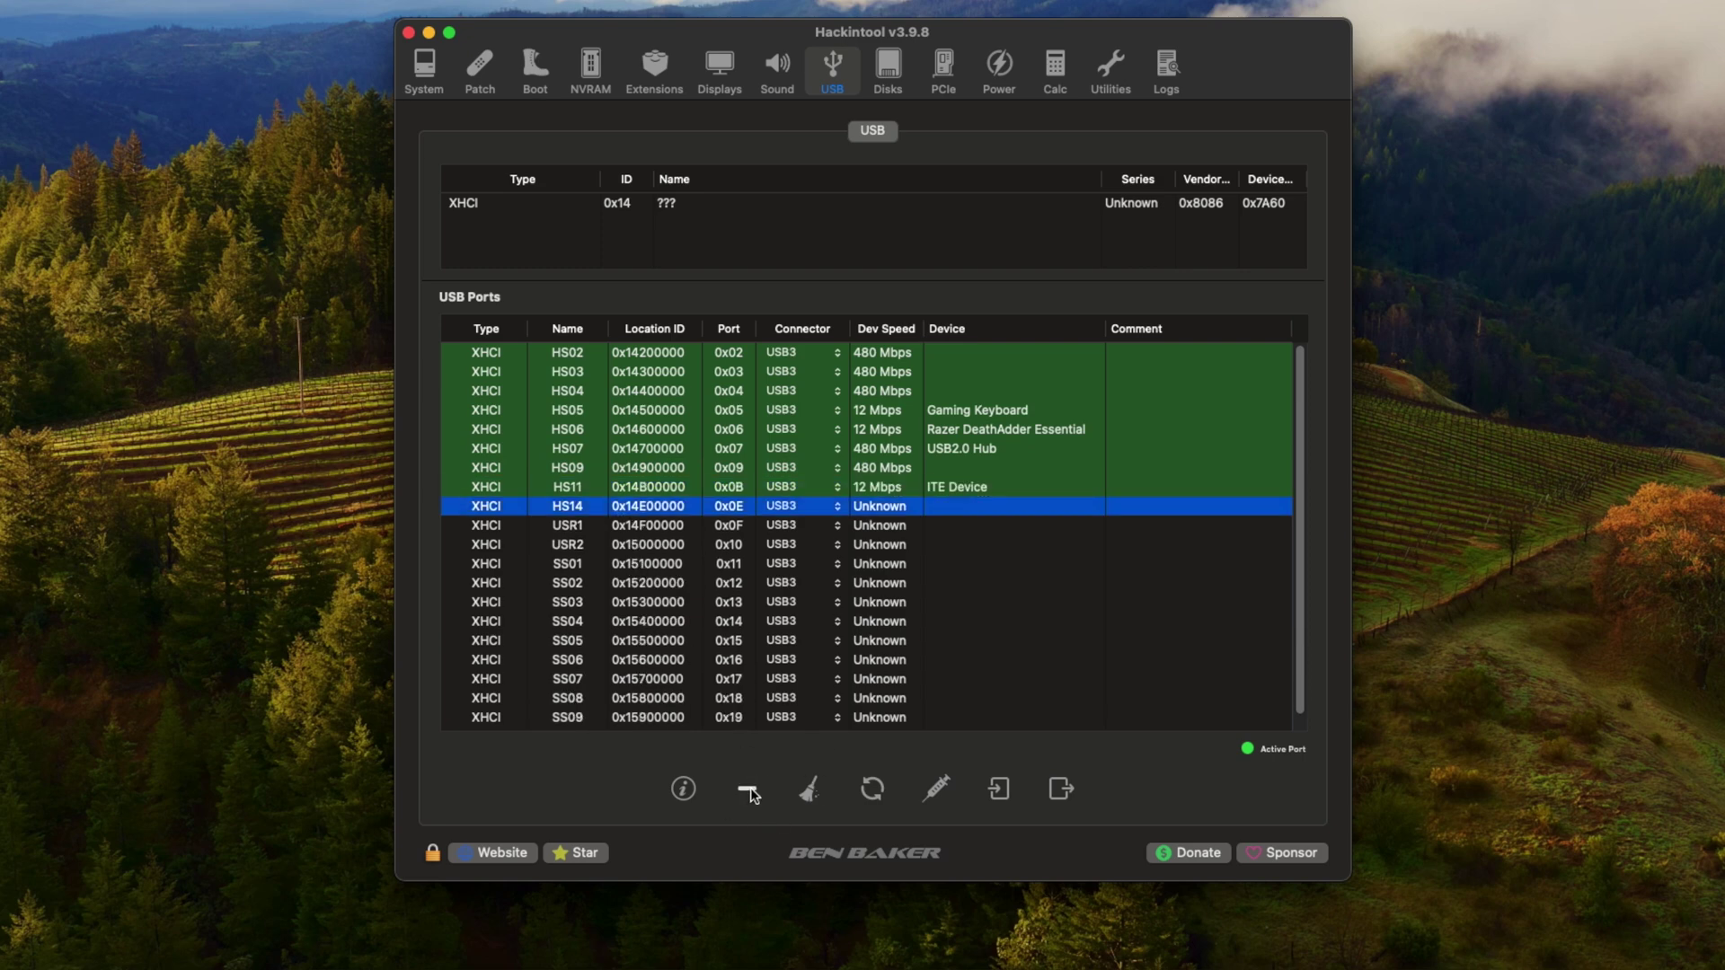
pyautogui.click(747, 789)
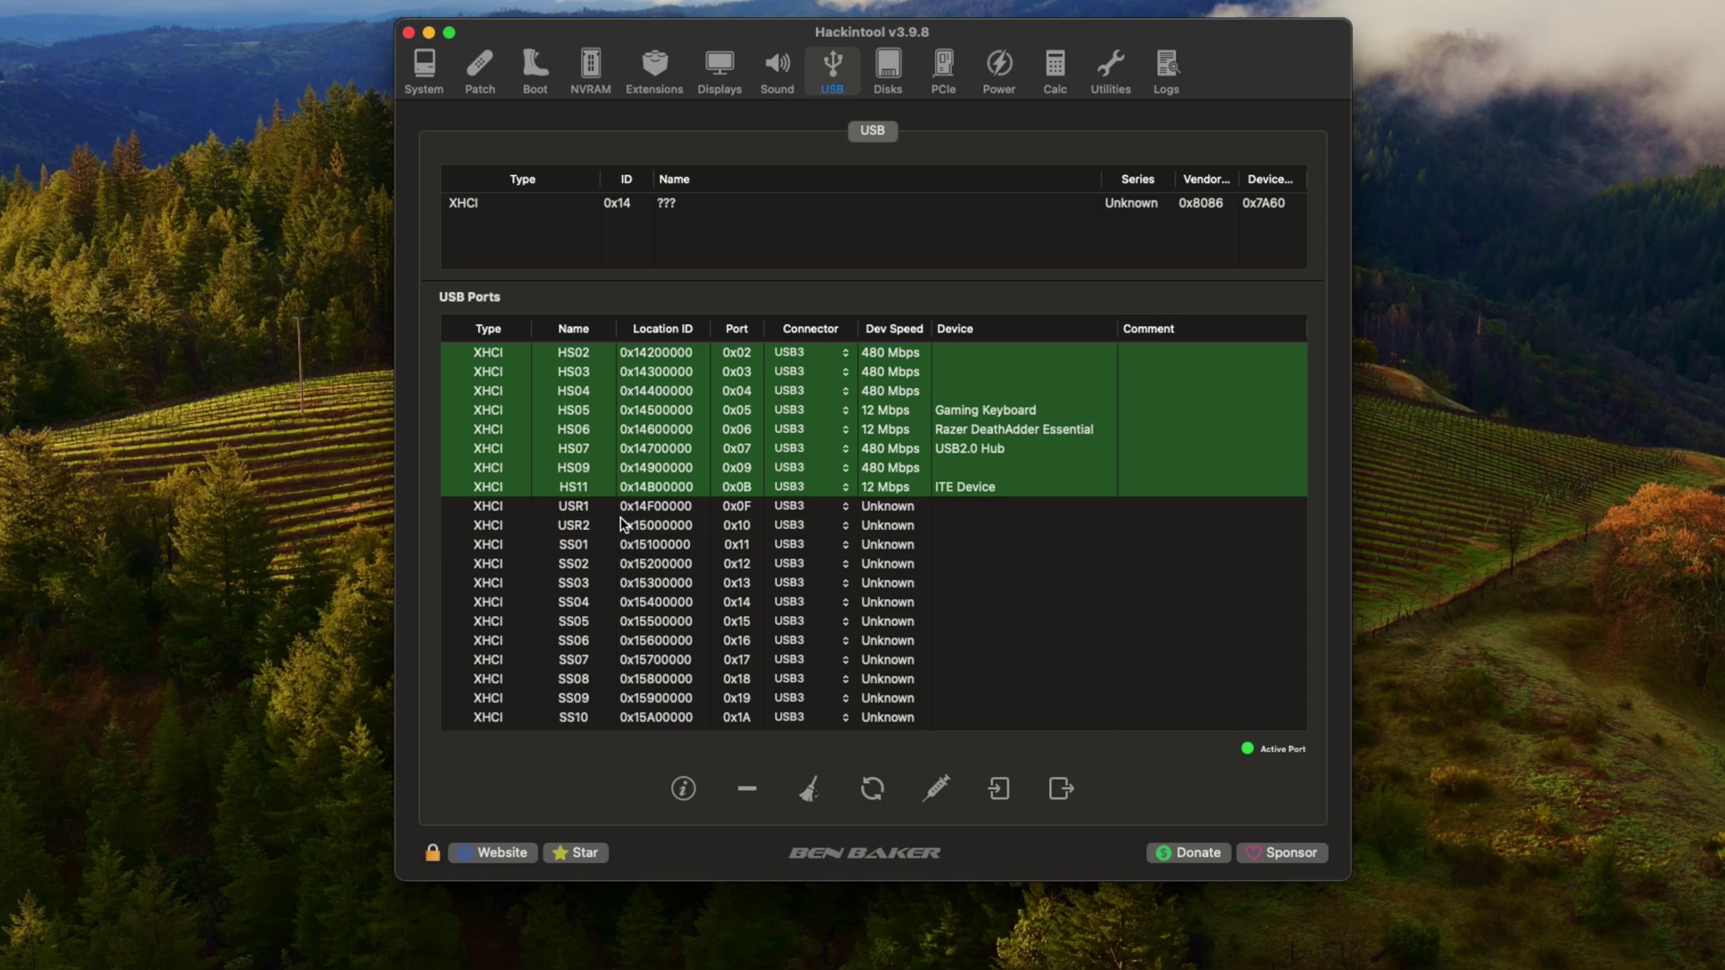
pyautogui.click(620, 521)
pyautogui.click(747, 789)
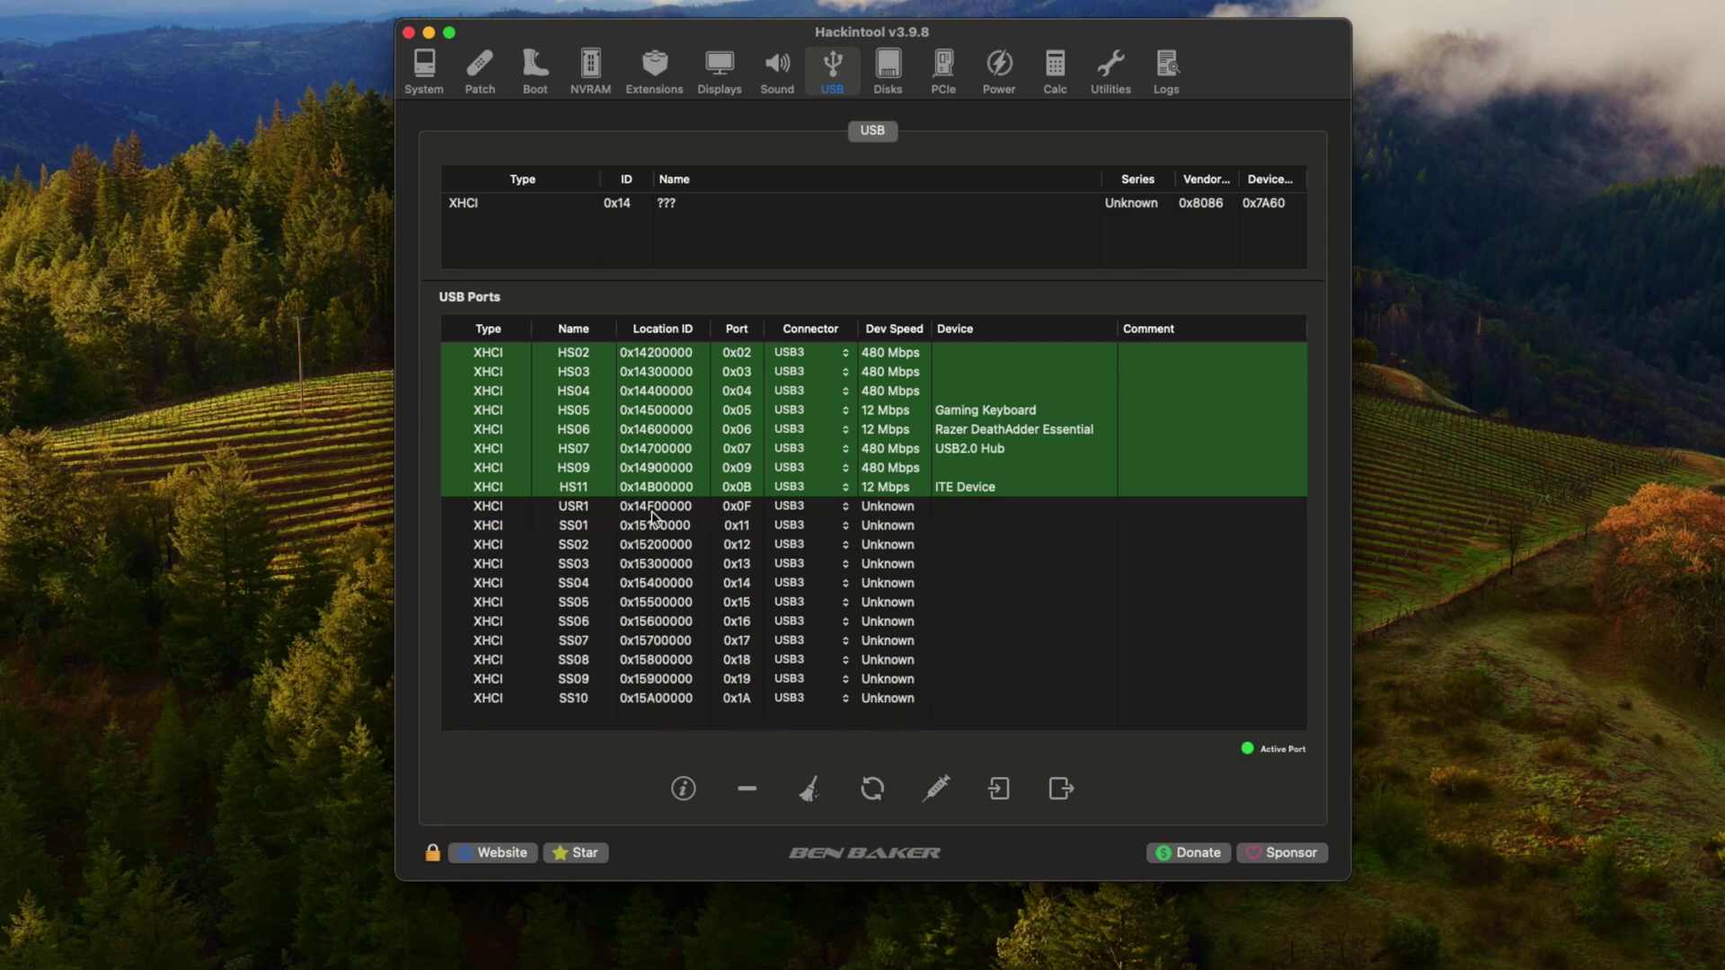
pyautogui.click(651, 506)
pyautogui.click(737, 780)
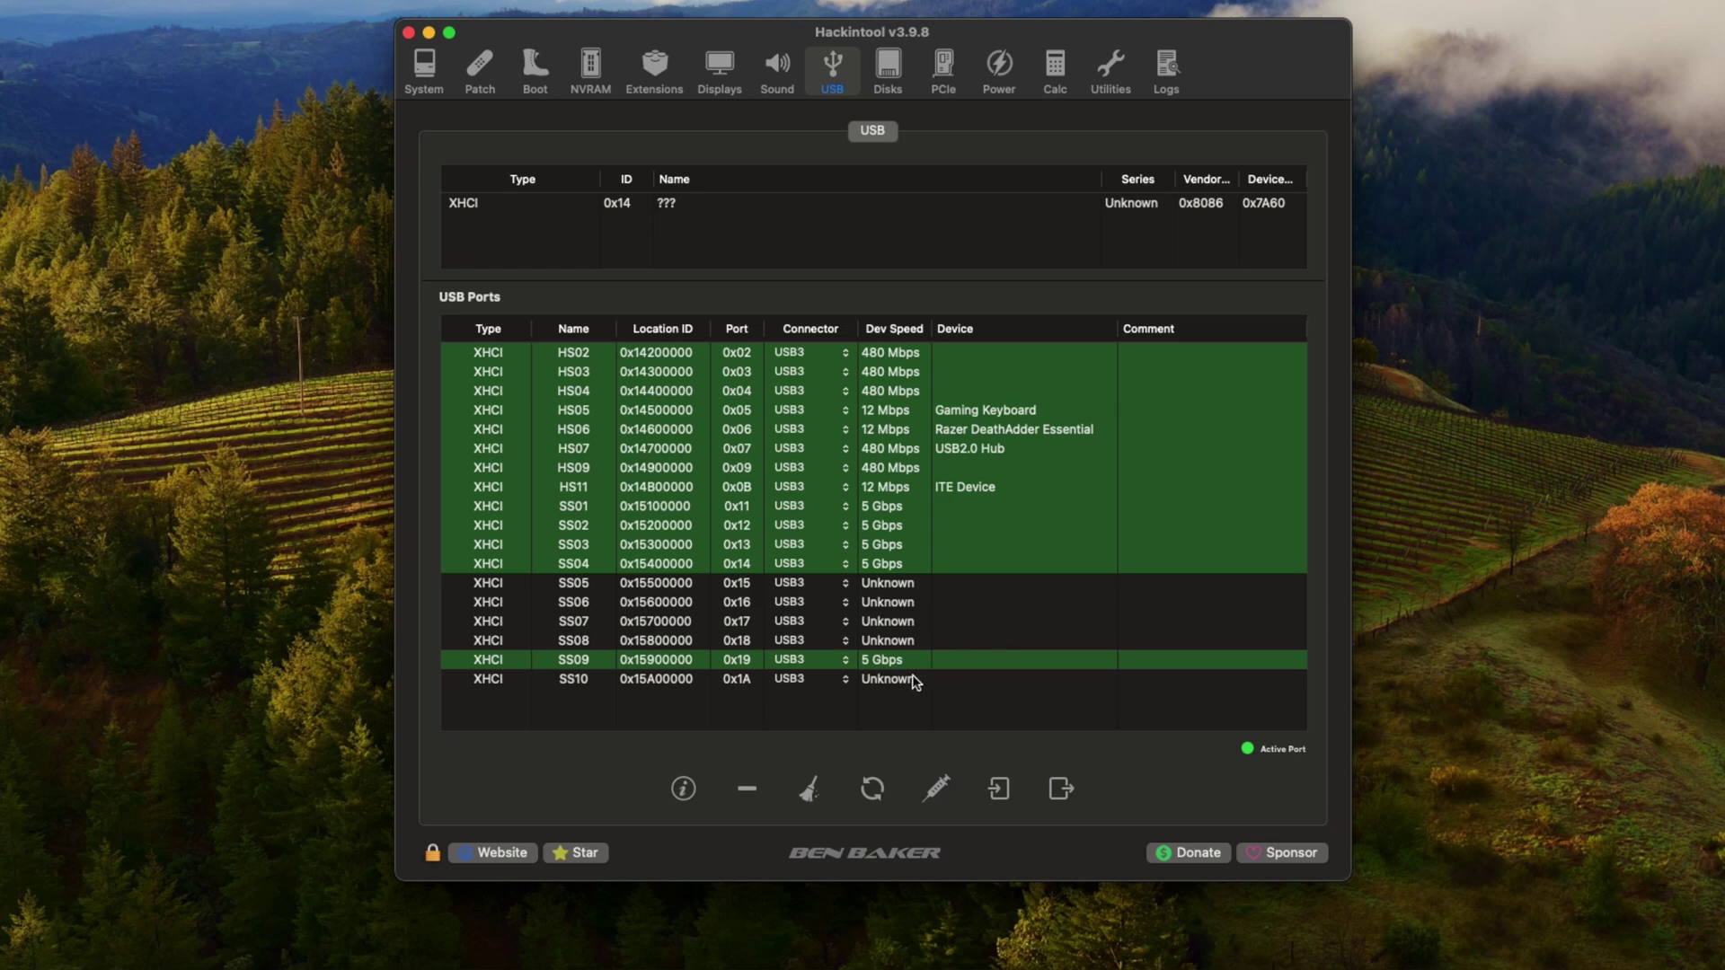
# Delete ports SS05 through SS08 and SS10 from the USB port list
pyautogui.click(908, 589)
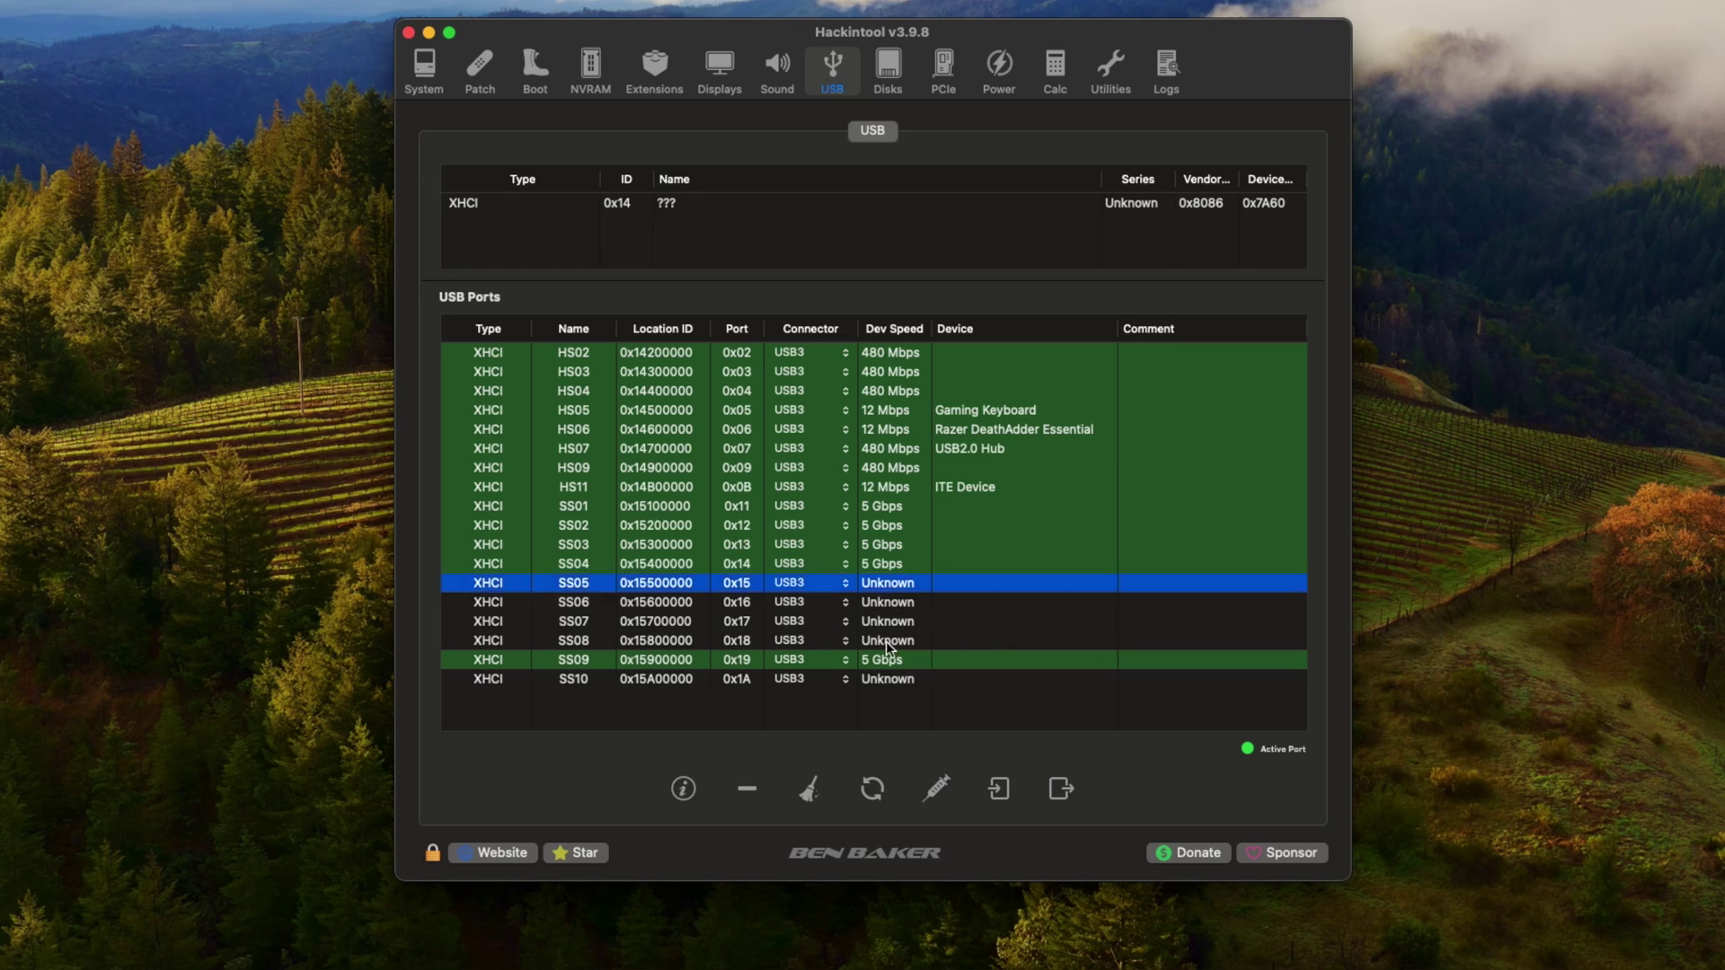
pyautogui.keyDown('shift'); pyautogui.click(886, 638); pyautogui.keyUp('shift')
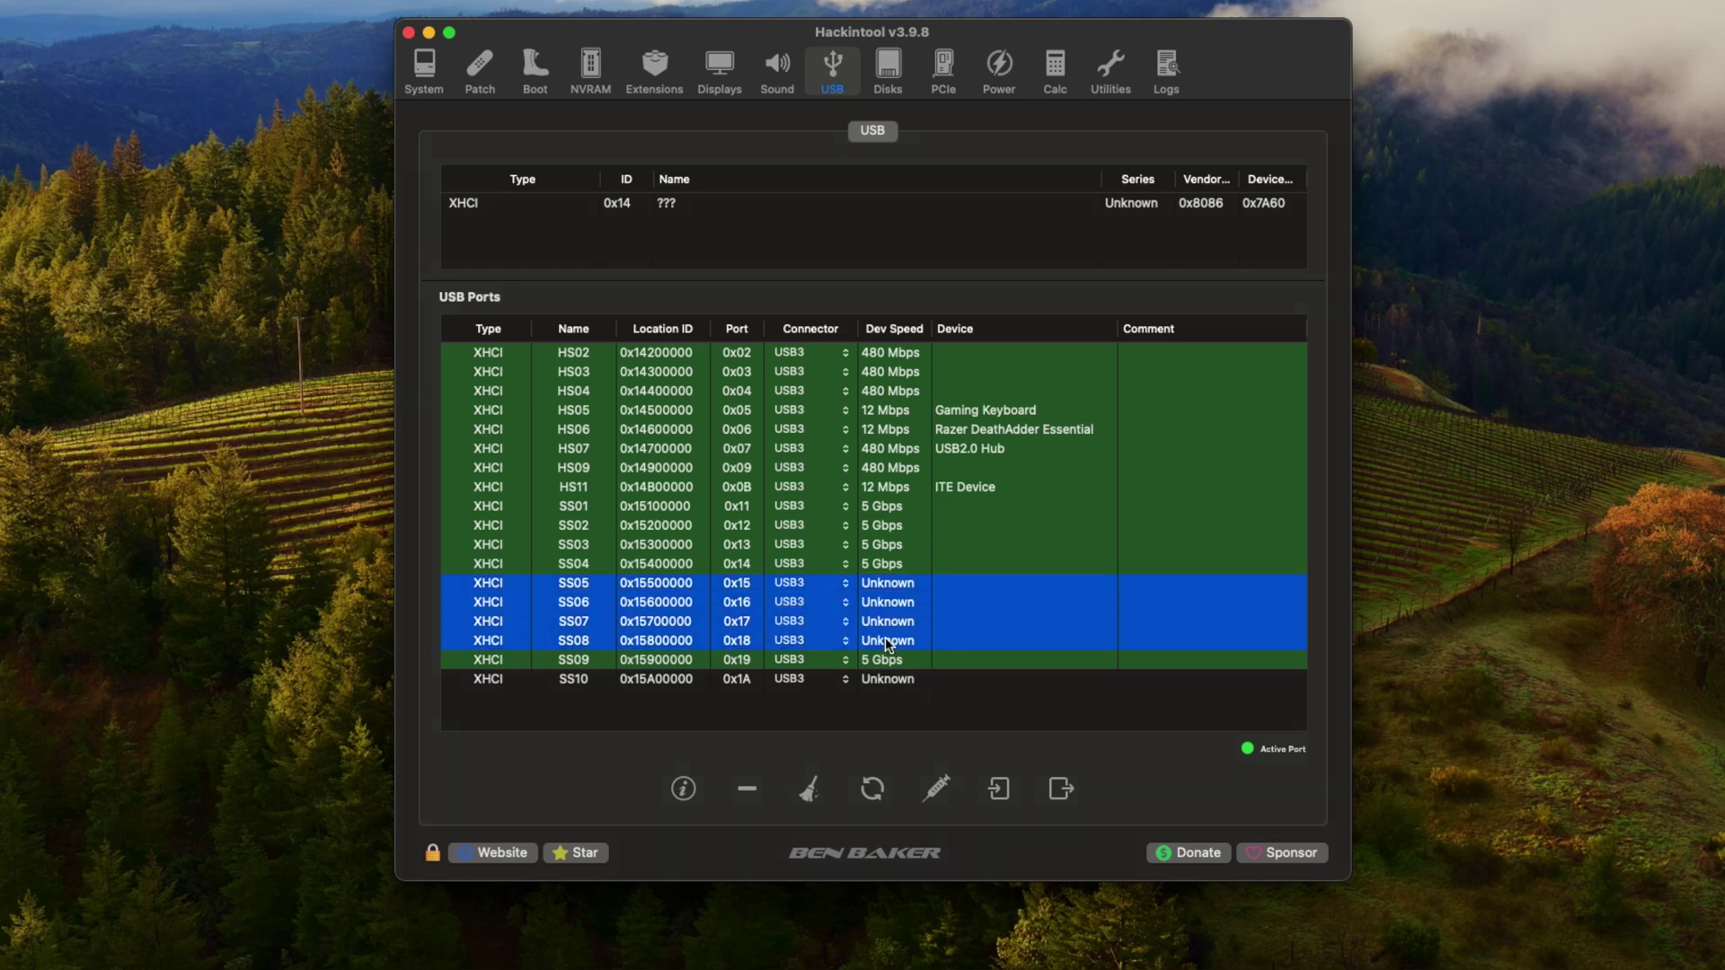
pyautogui.click(747, 789)
pyautogui.click(711, 606)
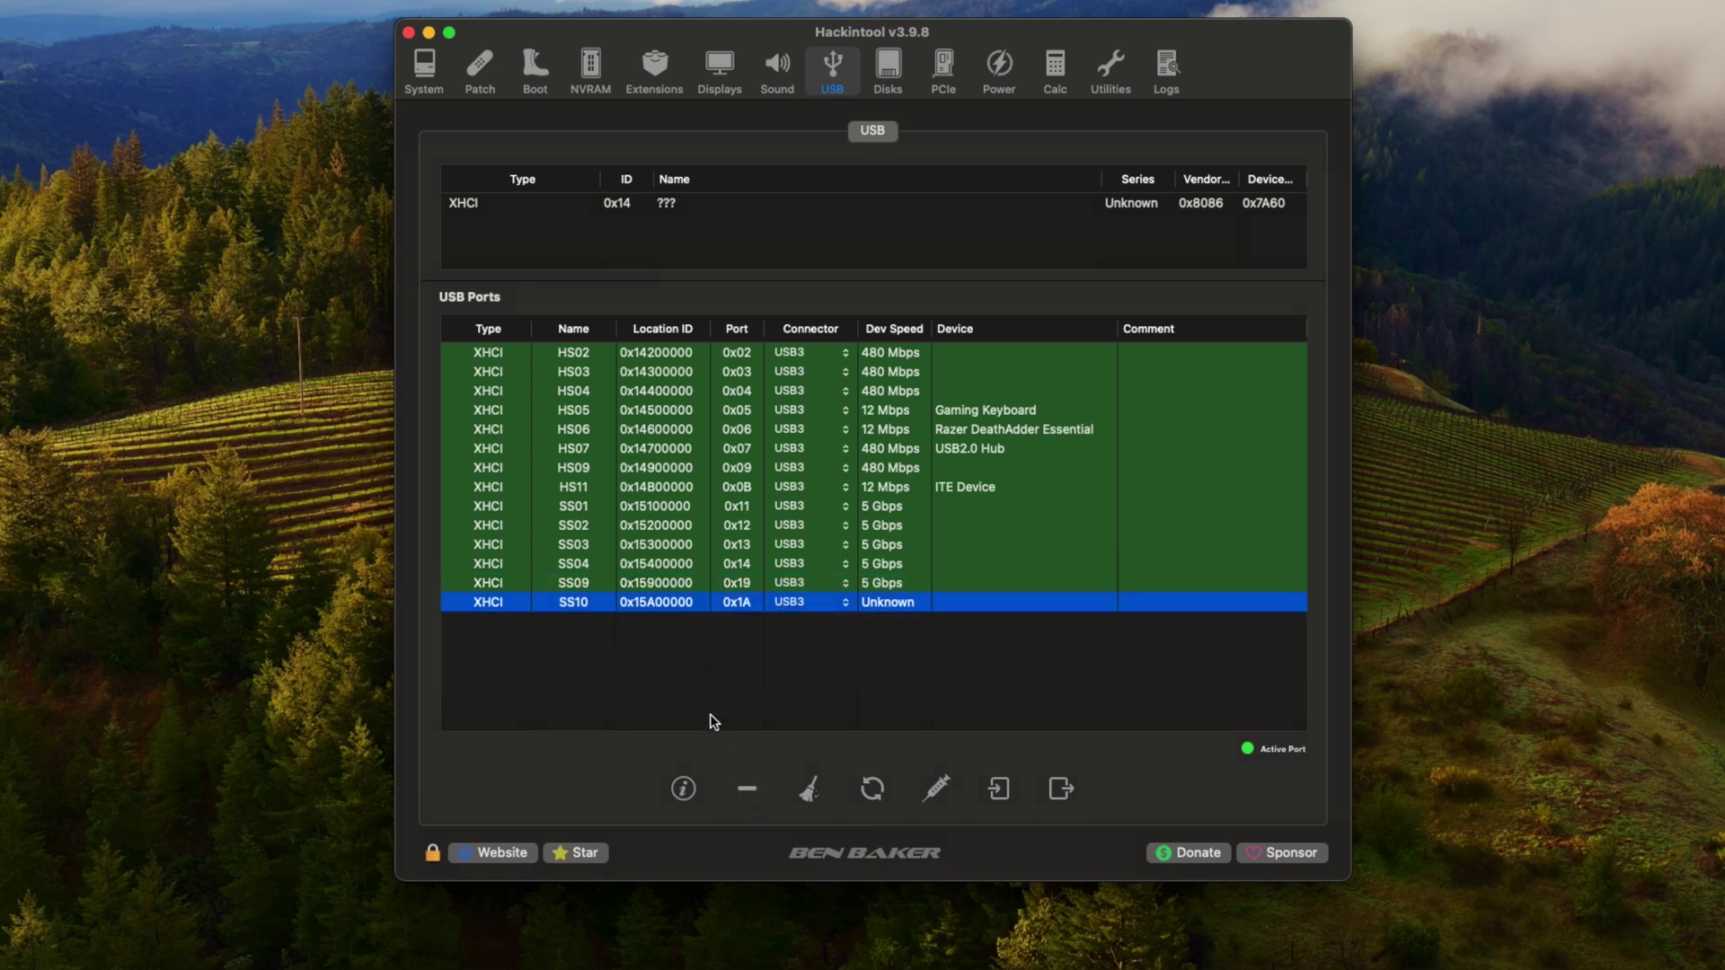
pyautogui.click(749, 798)
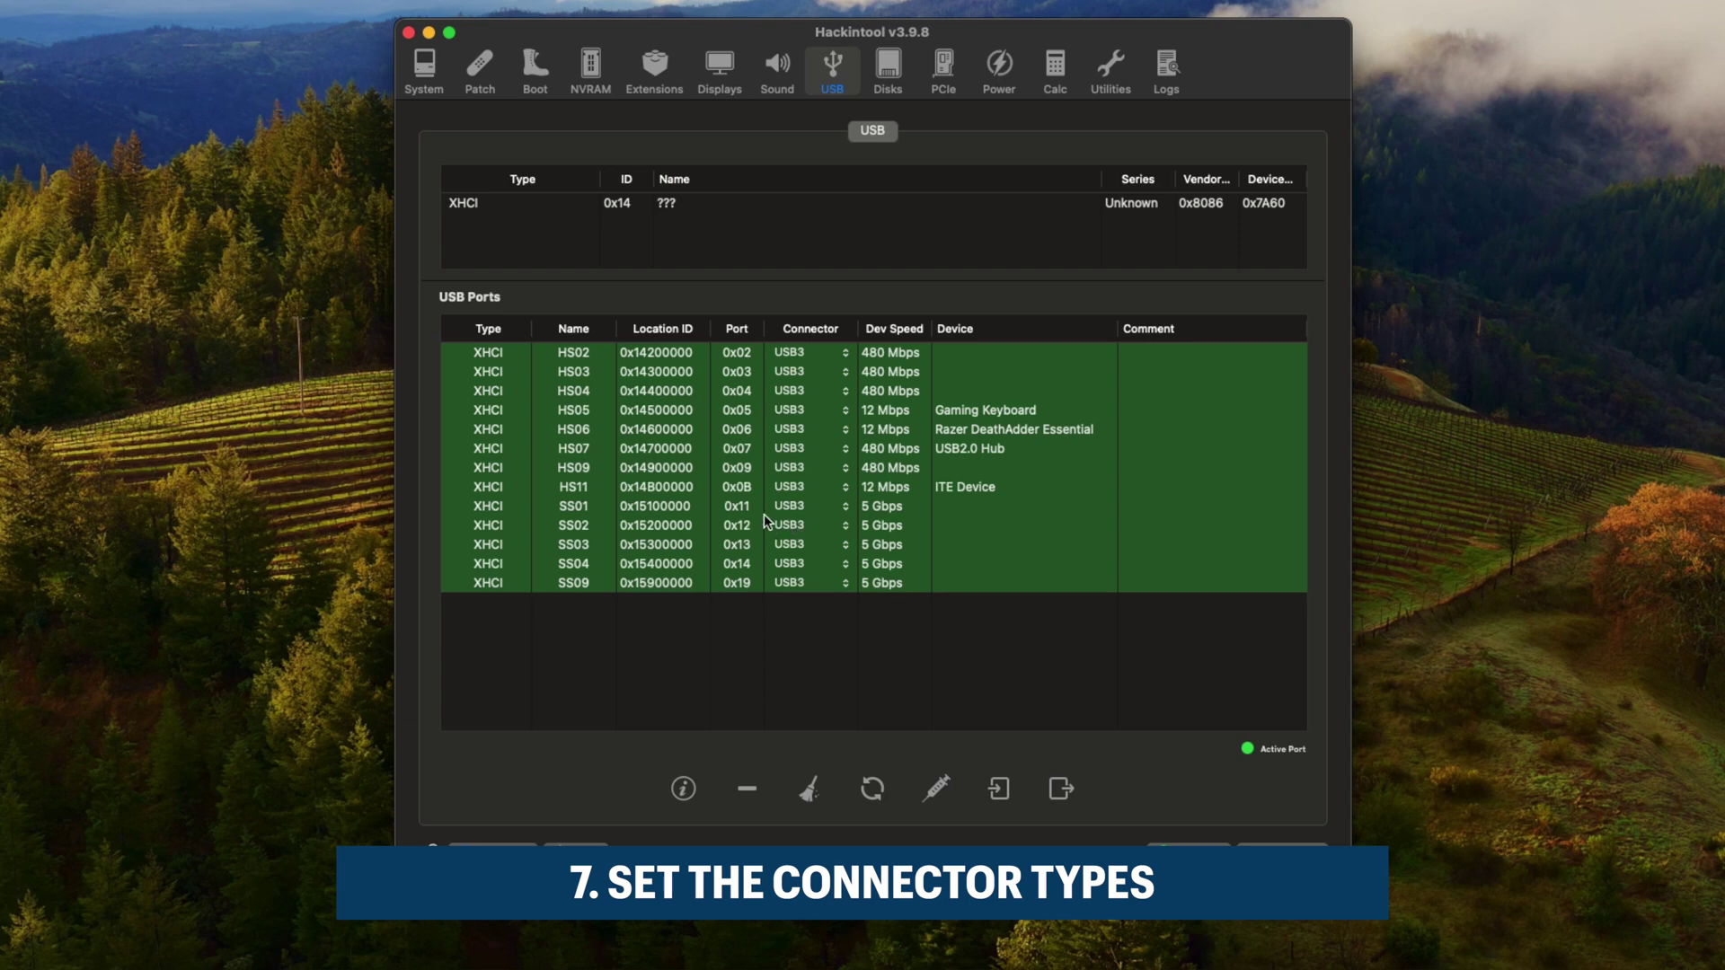
# Set SS01's connector to TypeC+Sw and export USBPorts.kext with the SSDT files
pyautogui.click(844, 507)
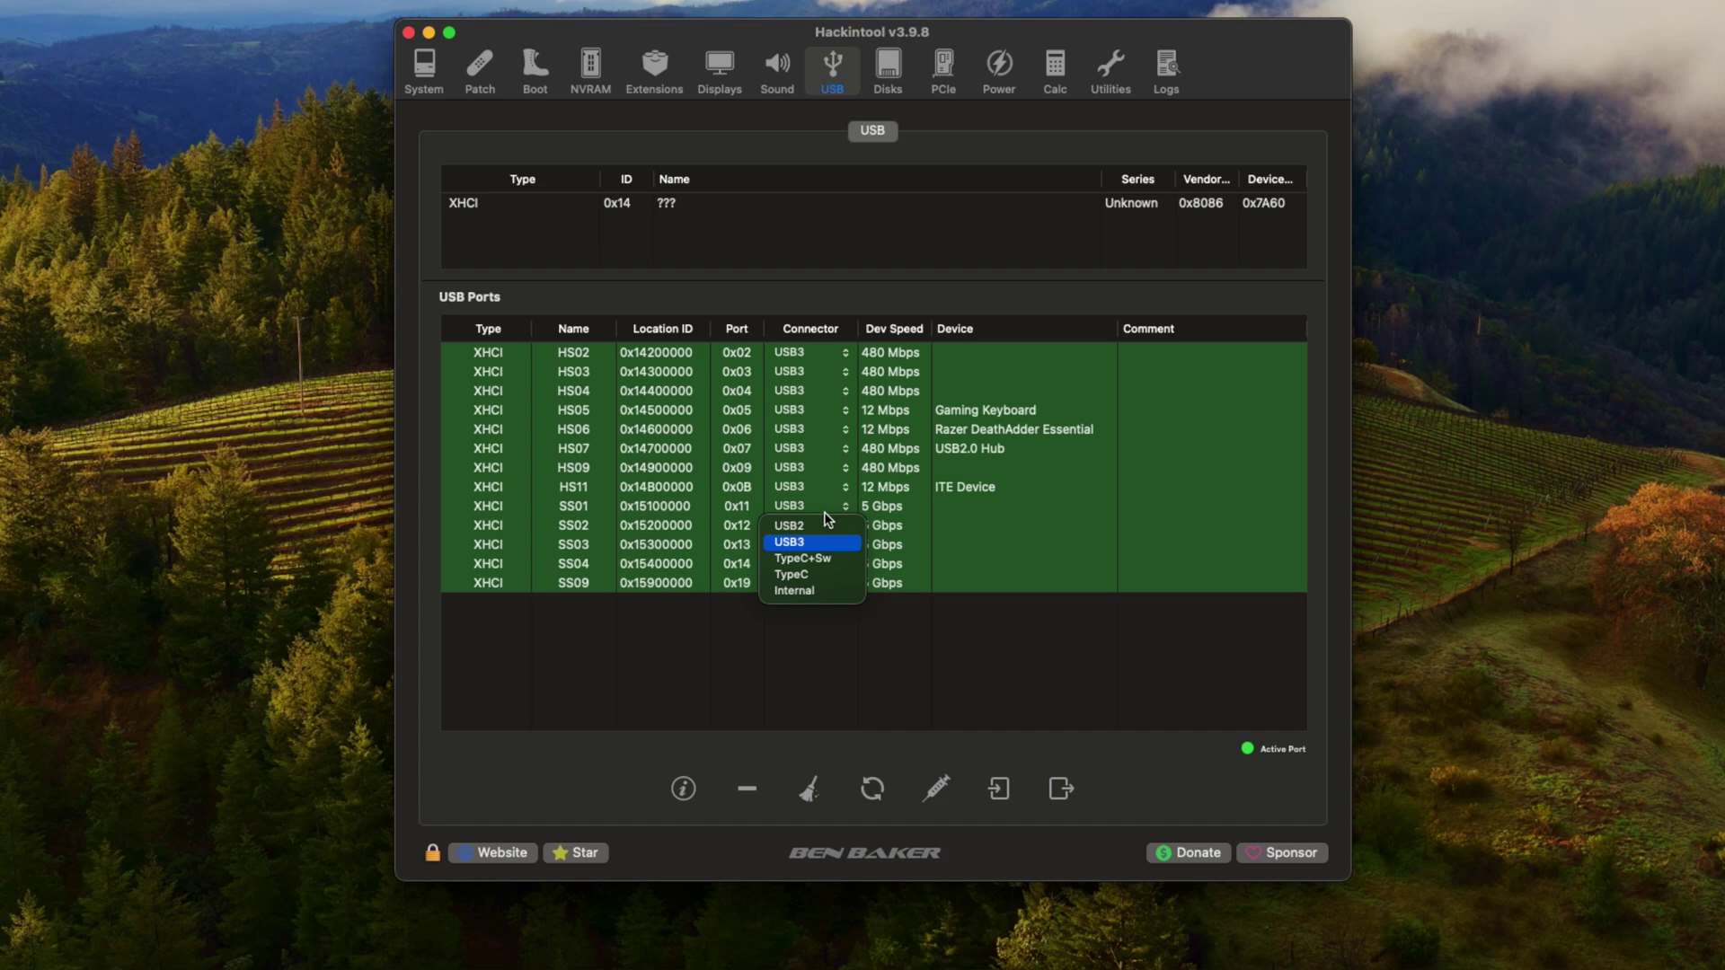
pyautogui.click(816, 559)
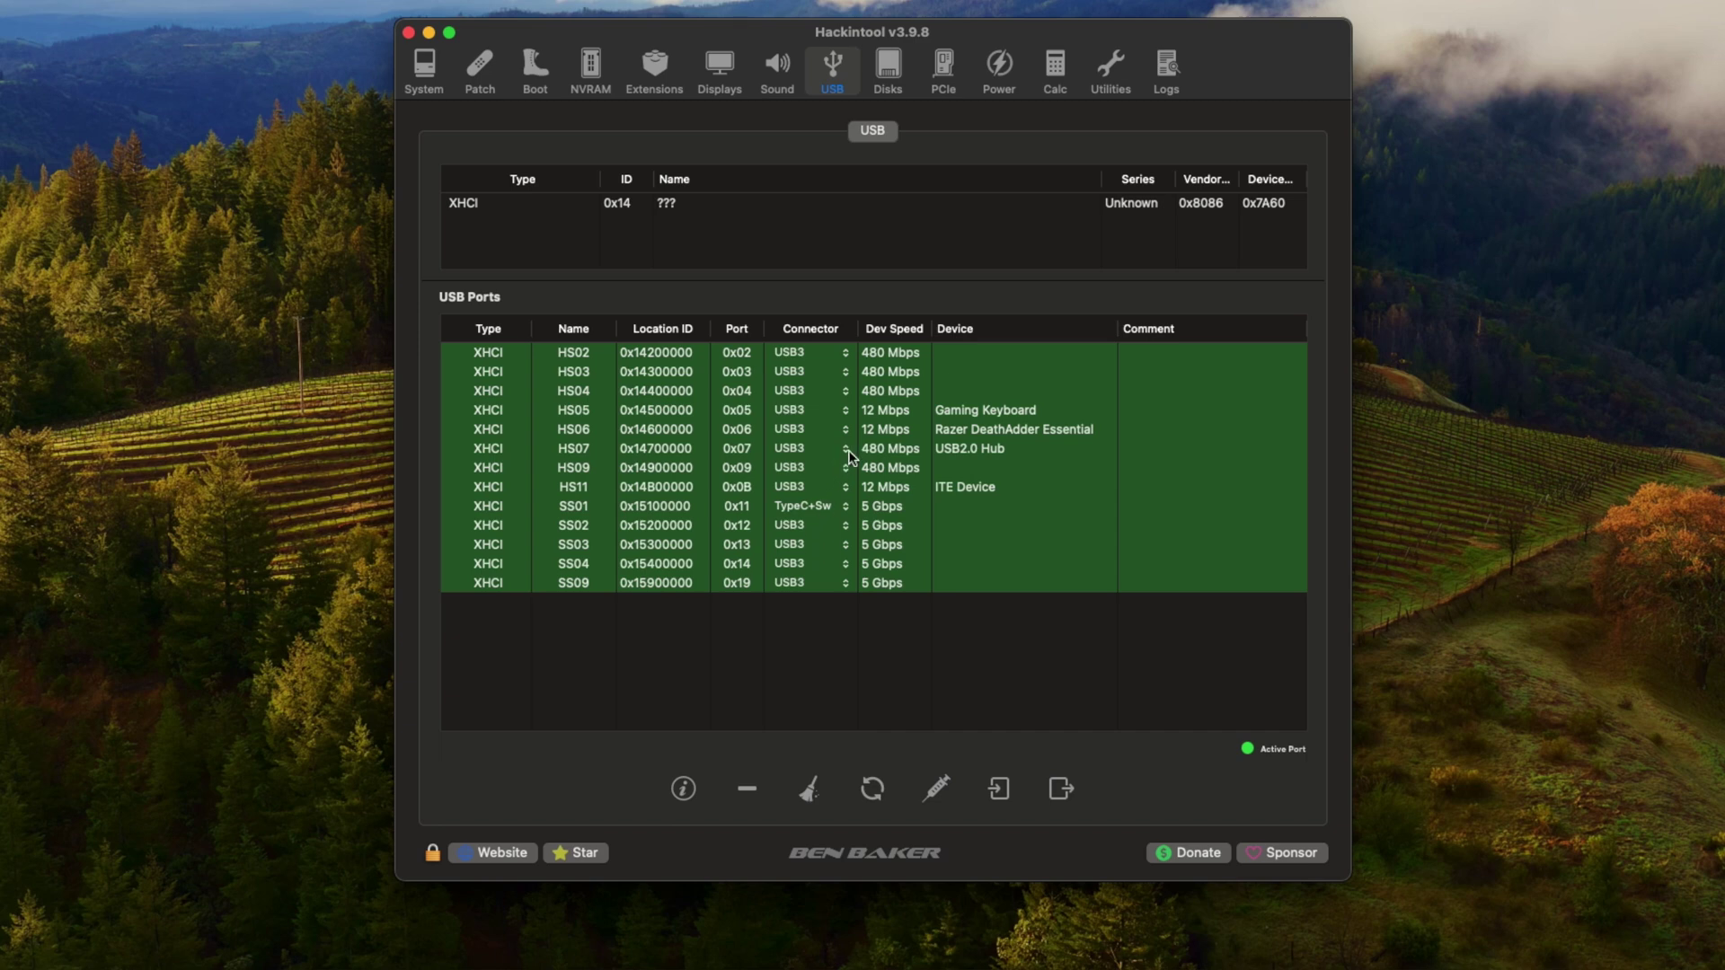
pyautogui.click(1063, 790)
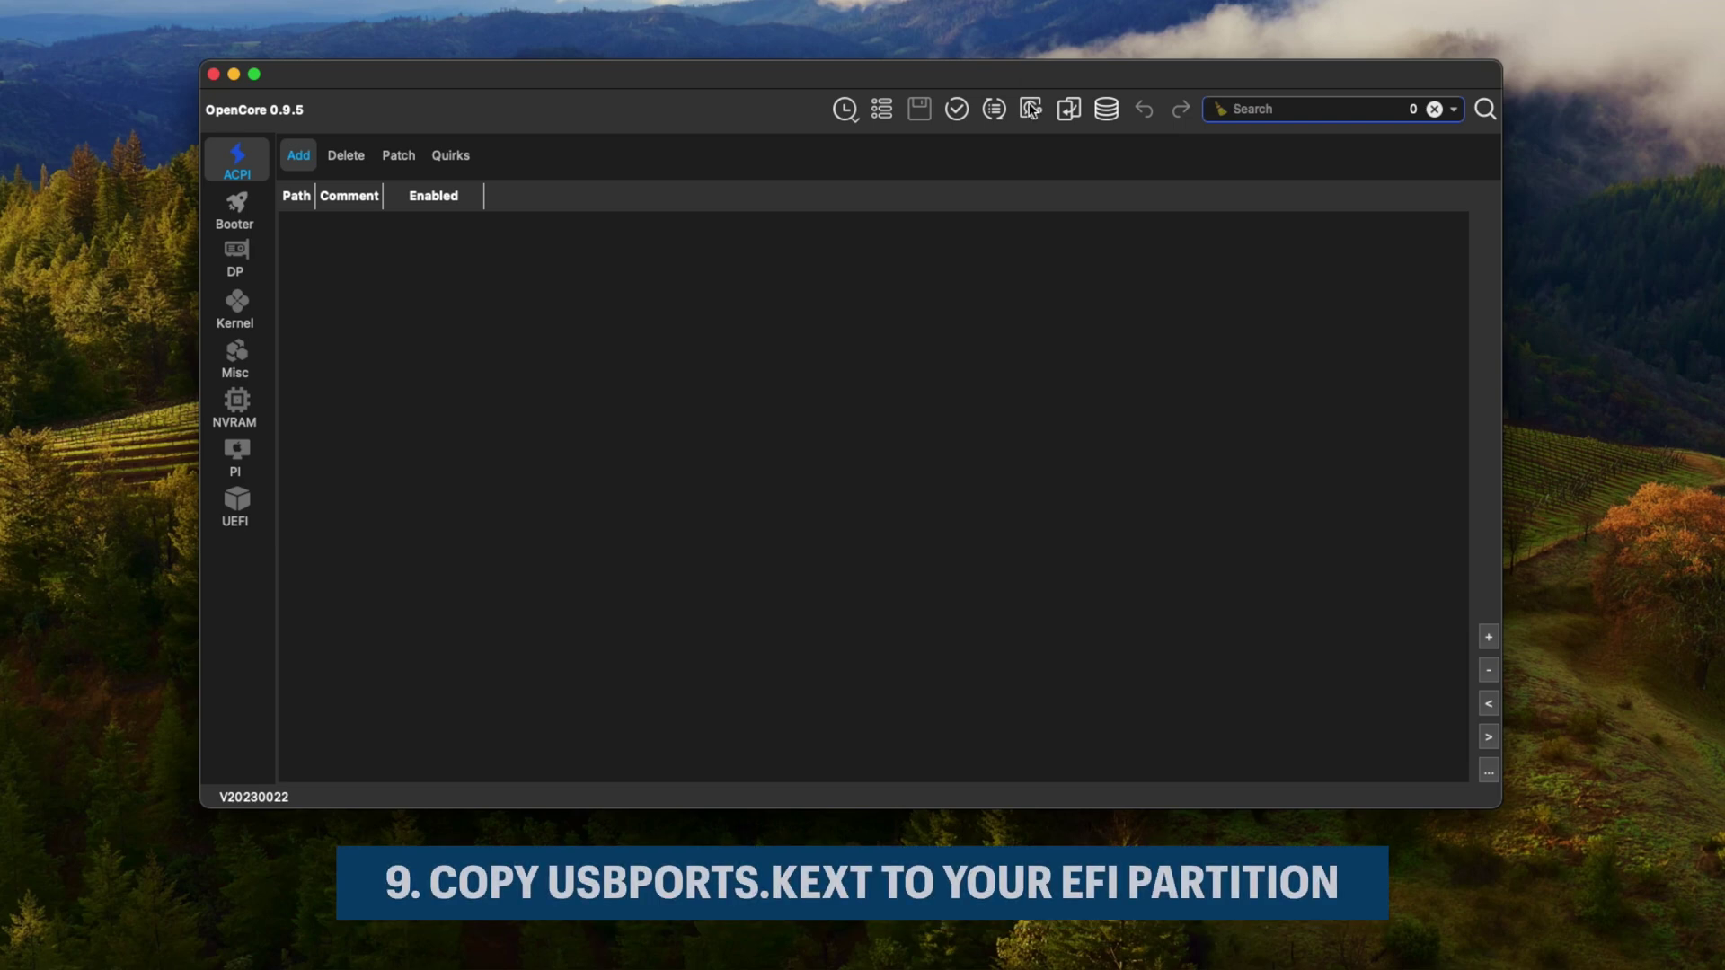
# Mount the EFI partition and open its config.plist, entering the administrator password
pyautogui.click(887, 545)
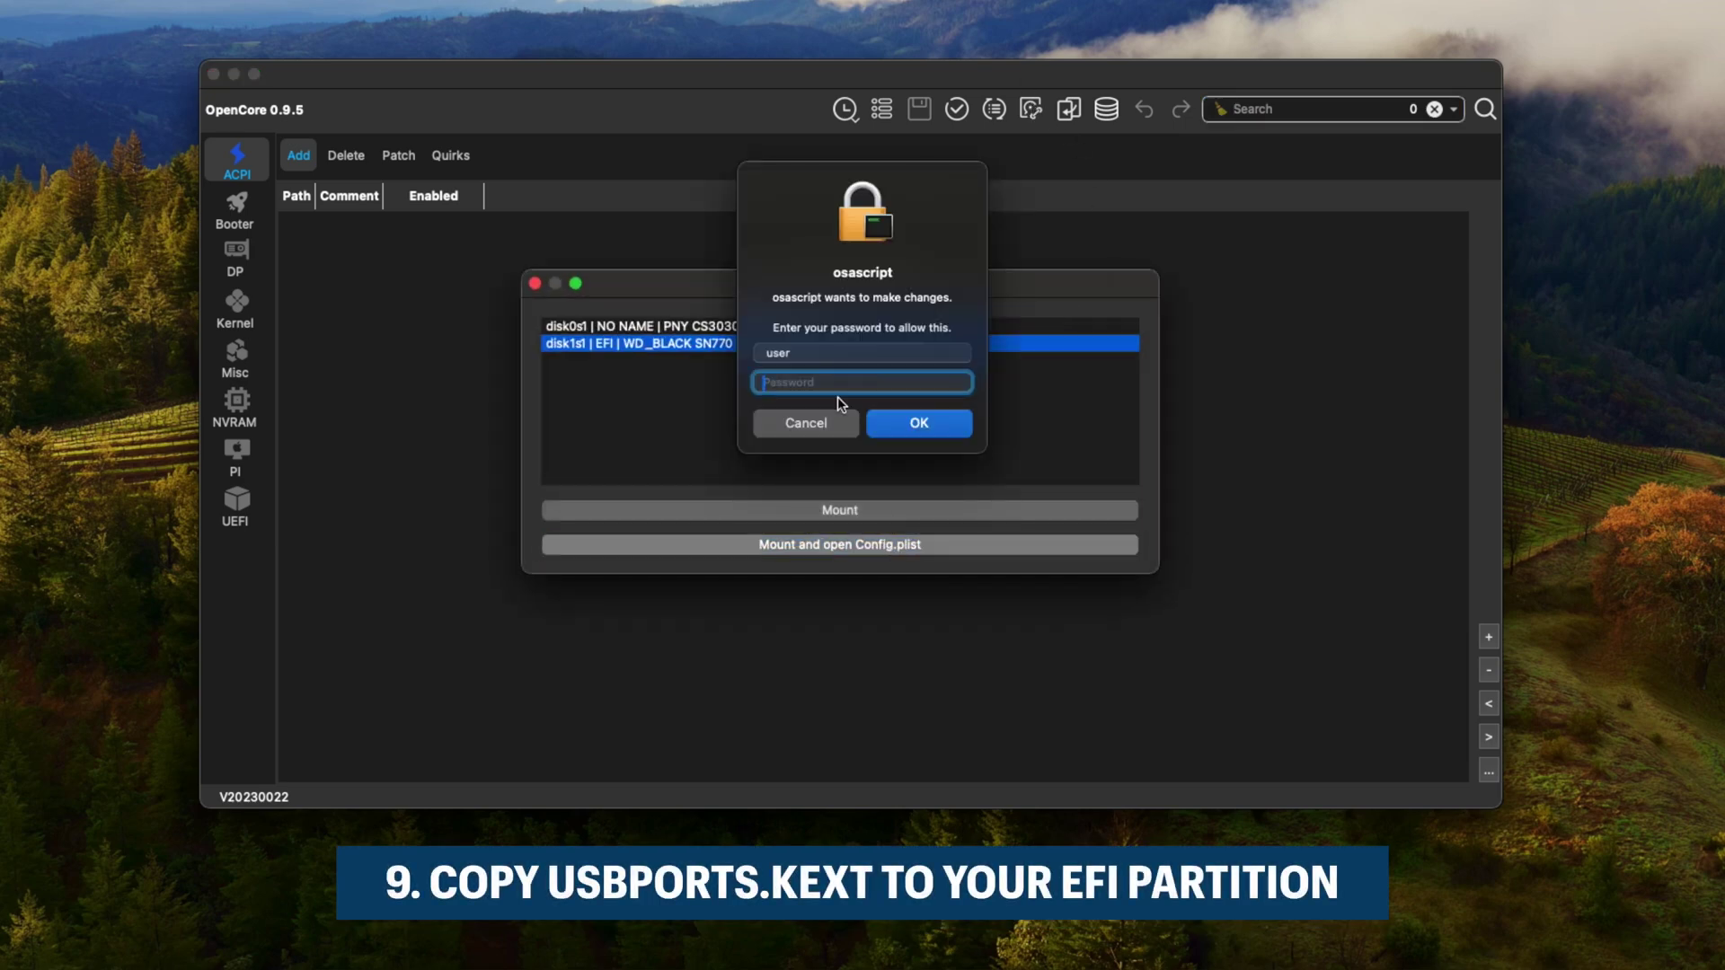
pyautogui.write('•••••')
pyautogui.click(919, 422)
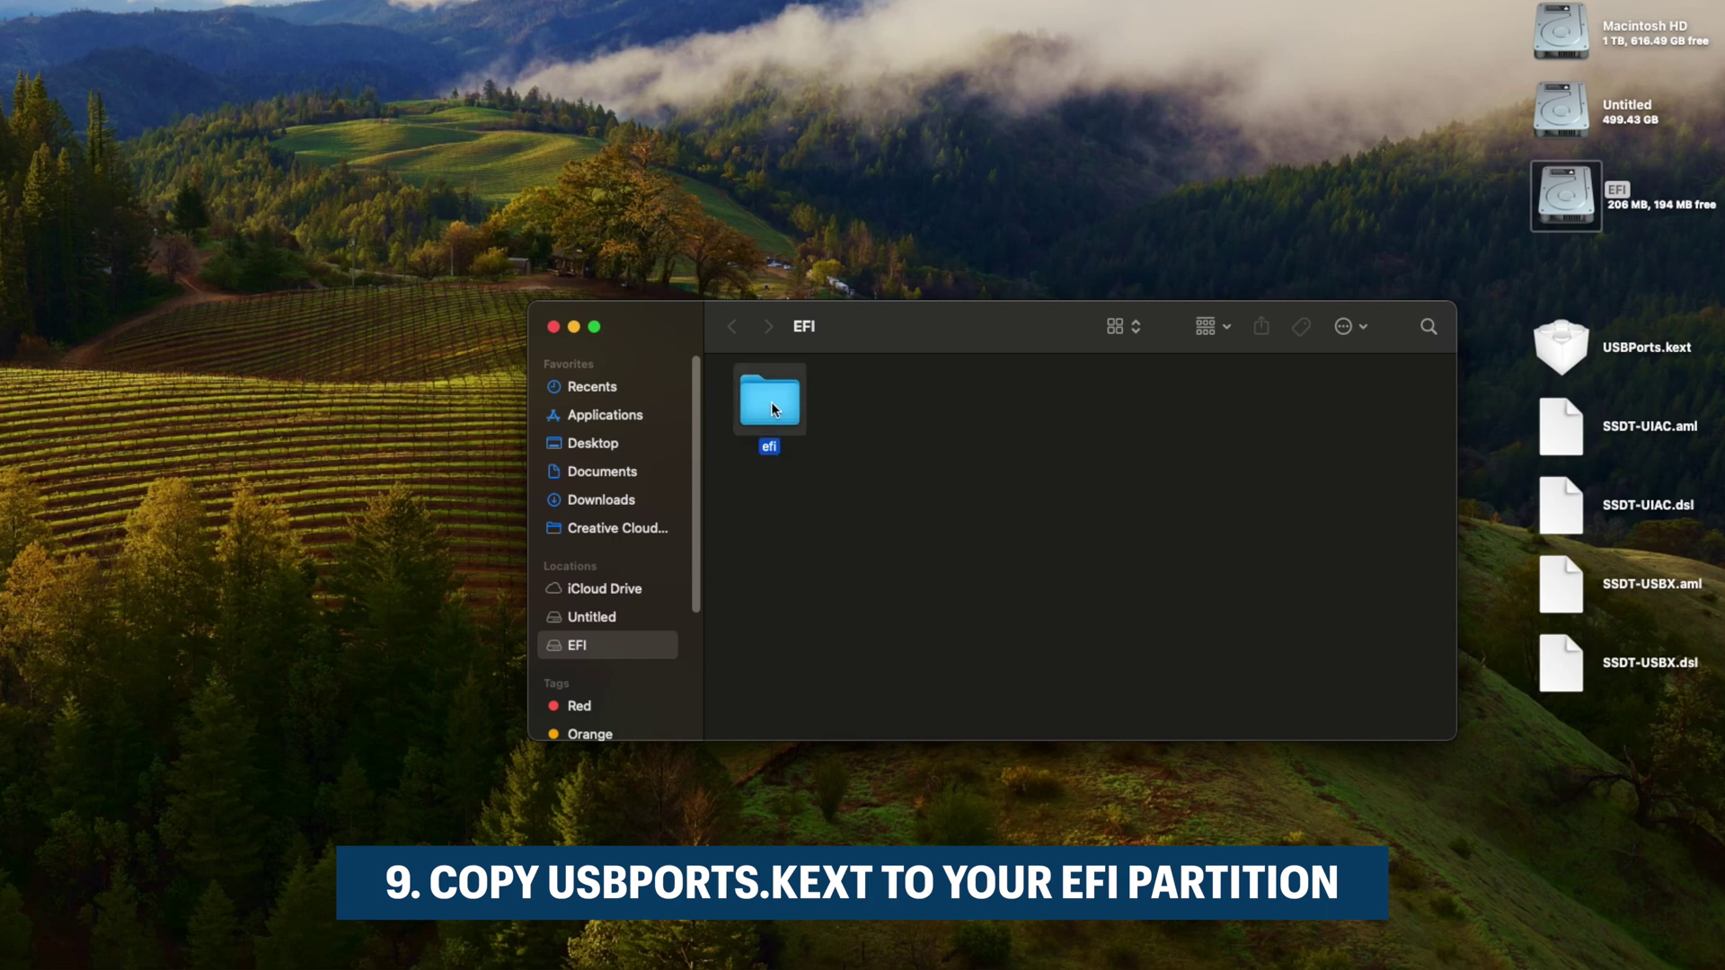
# In EFI/oc/Kexts, trash USBInjectAll.kext and copy in USBPorts.kext from the Desktop
pyautogui.doubleClick(771, 408)
pyautogui.doubleClick(883, 406)
pyautogui.click(1351, 412)
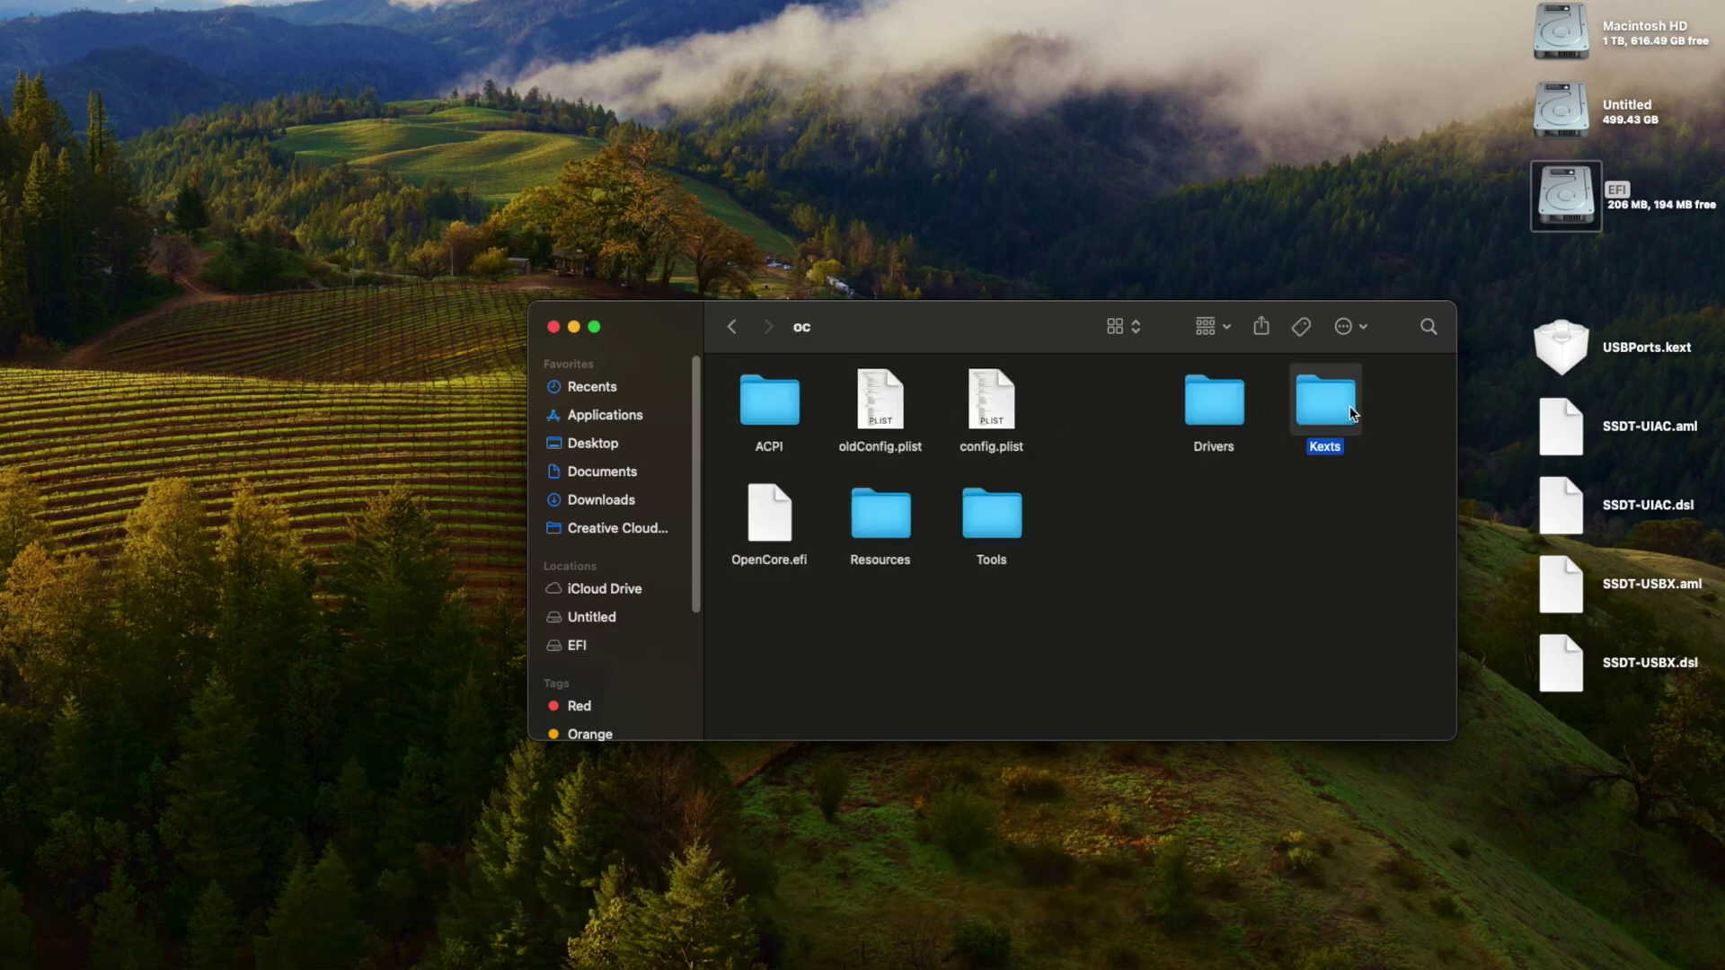
pyautogui.doubleClick(1350, 411)
pyautogui.rightClick(890, 521)
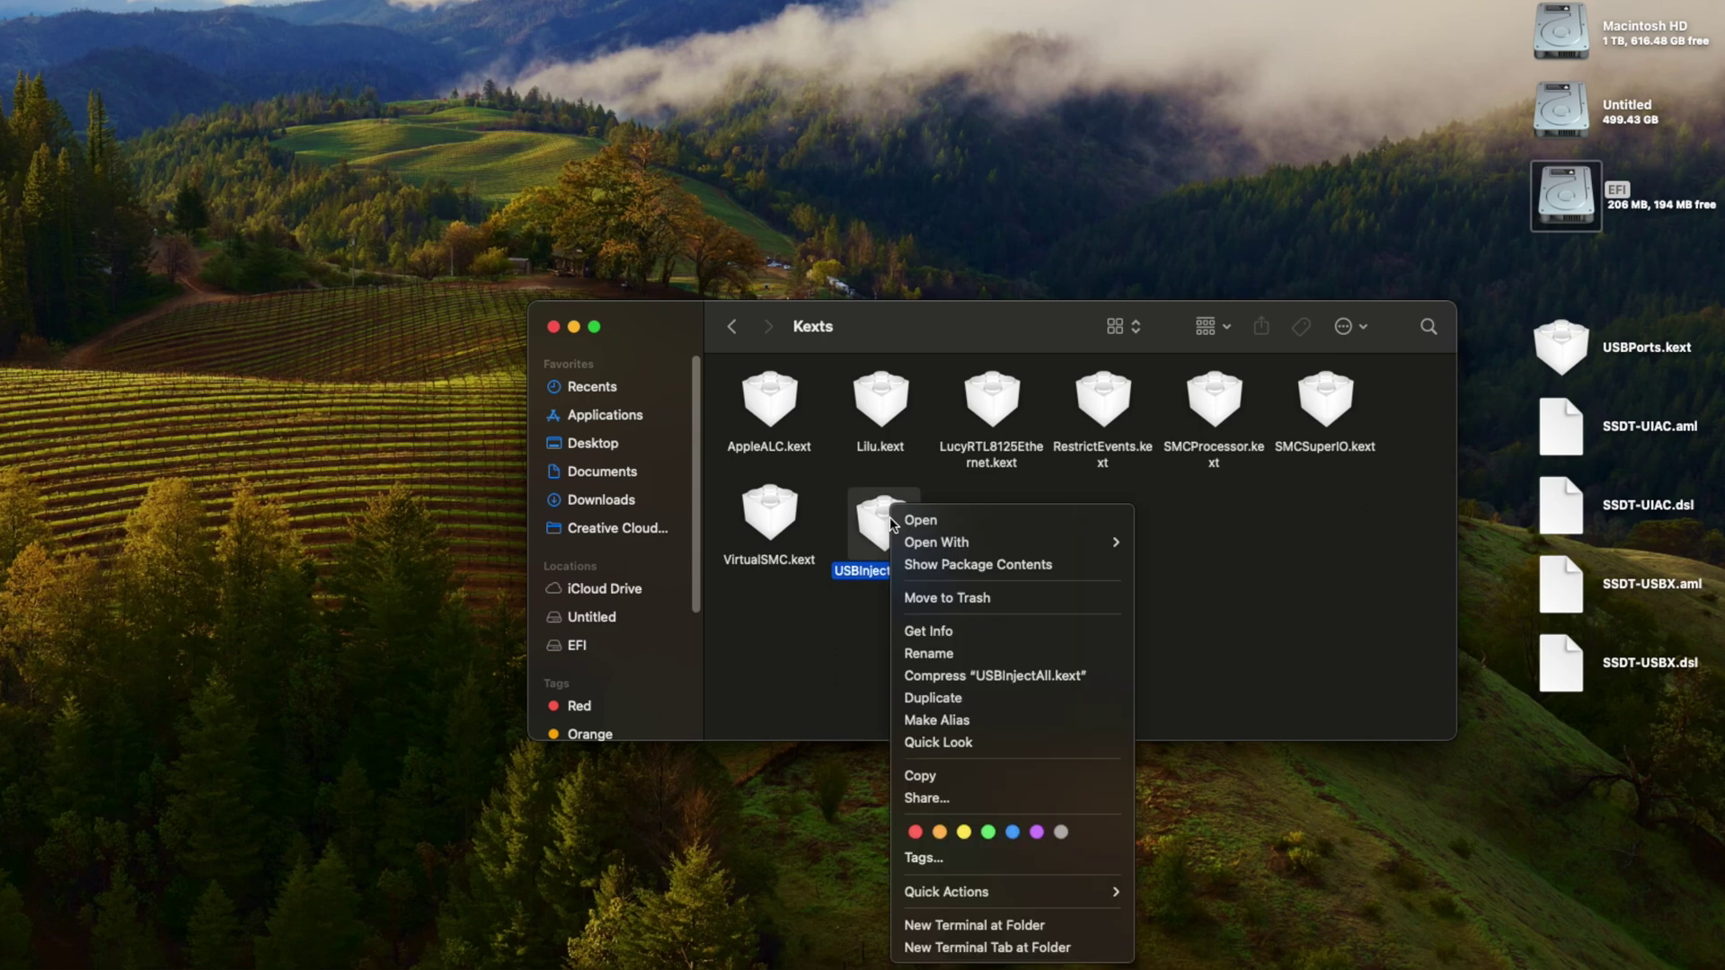
pyautogui.click(968, 599)
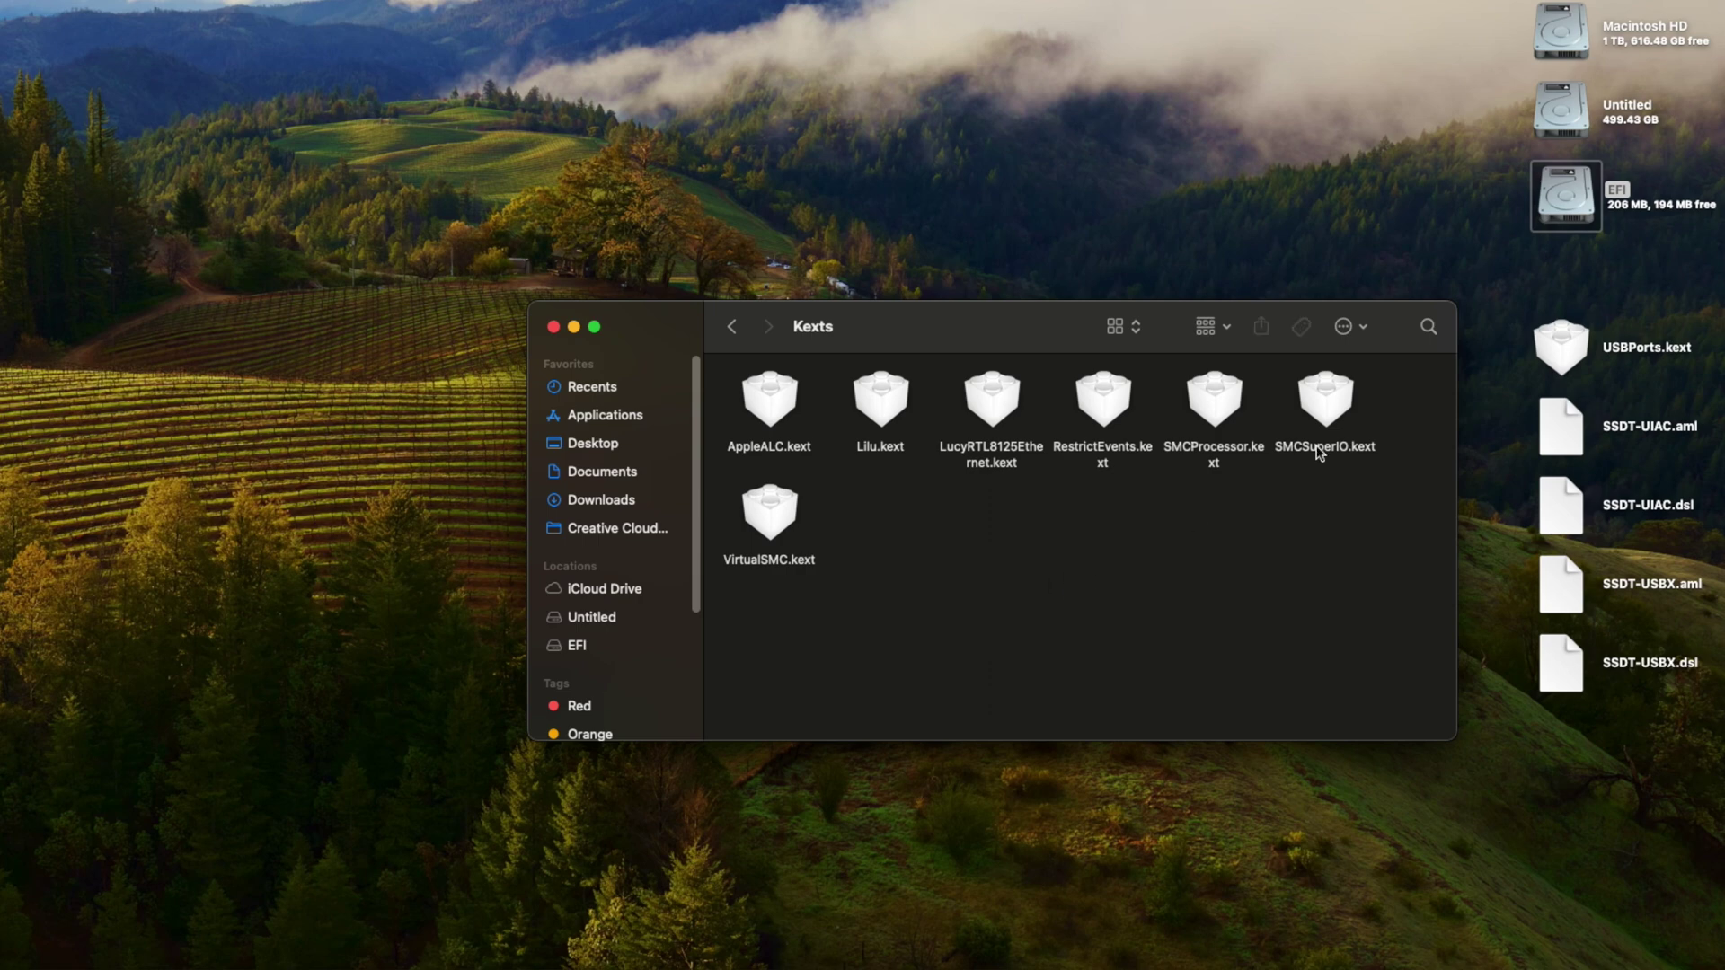
pyautogui.moveTo(1574, 347); pyautogui.dragTo(899, 514)
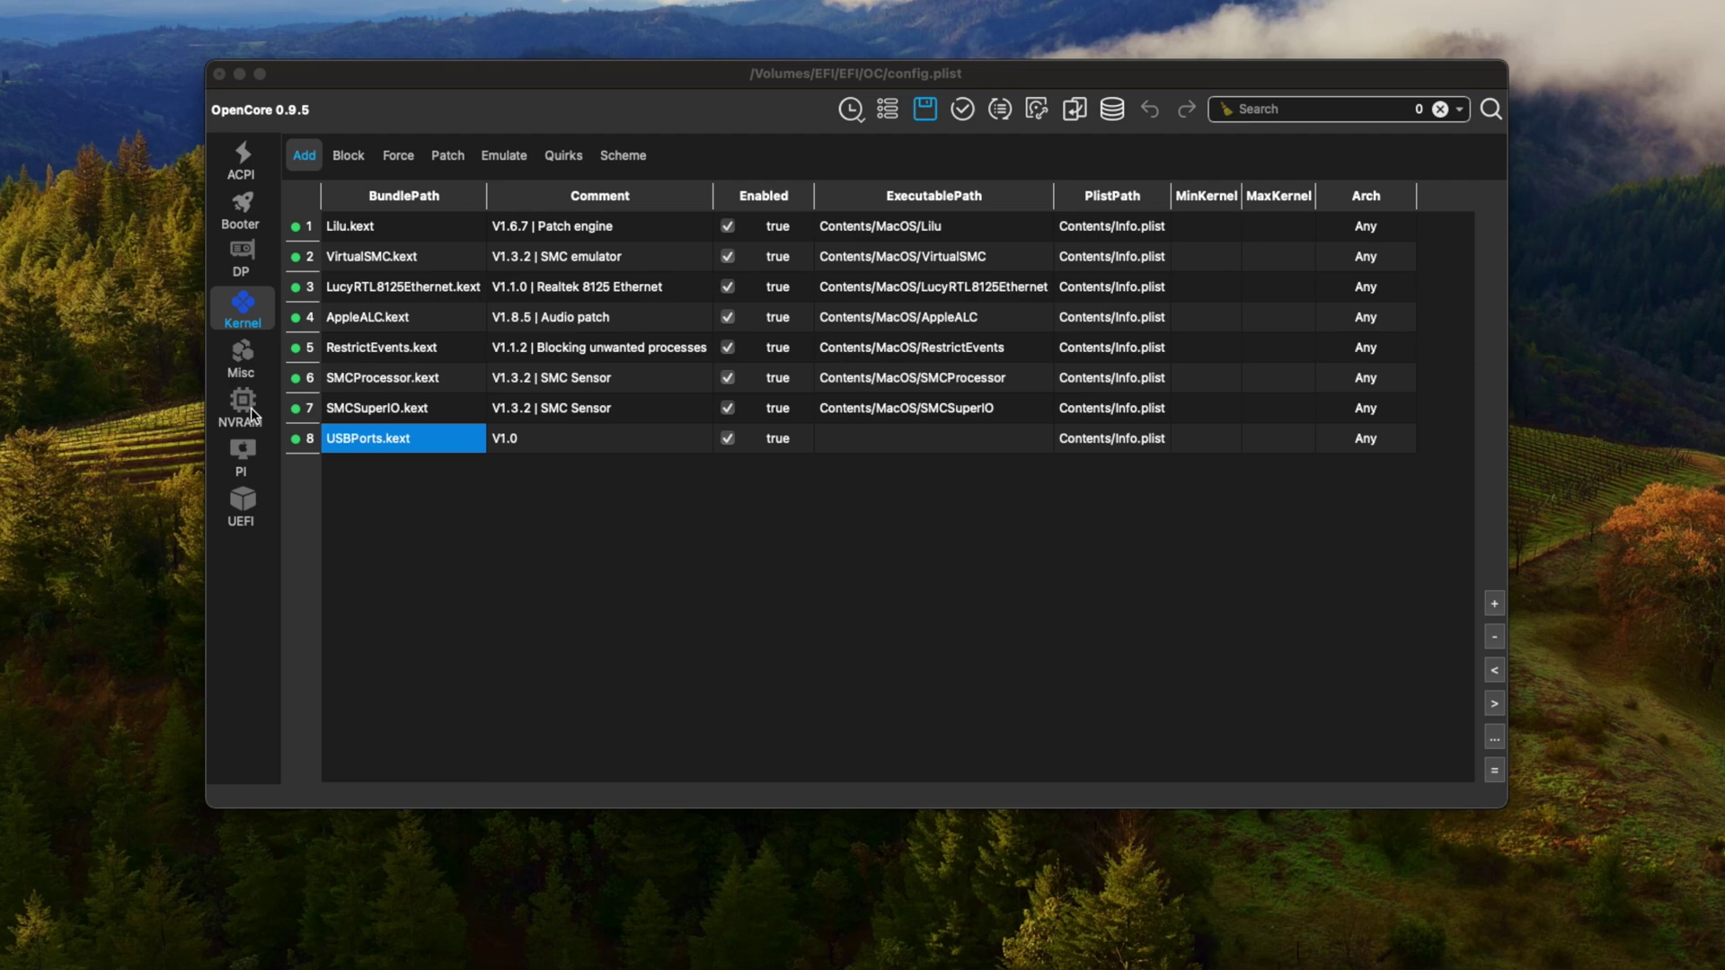
# Disable the XhciPortLimit kernel quirk and save config.plist
pyautogui.click(563, 155)
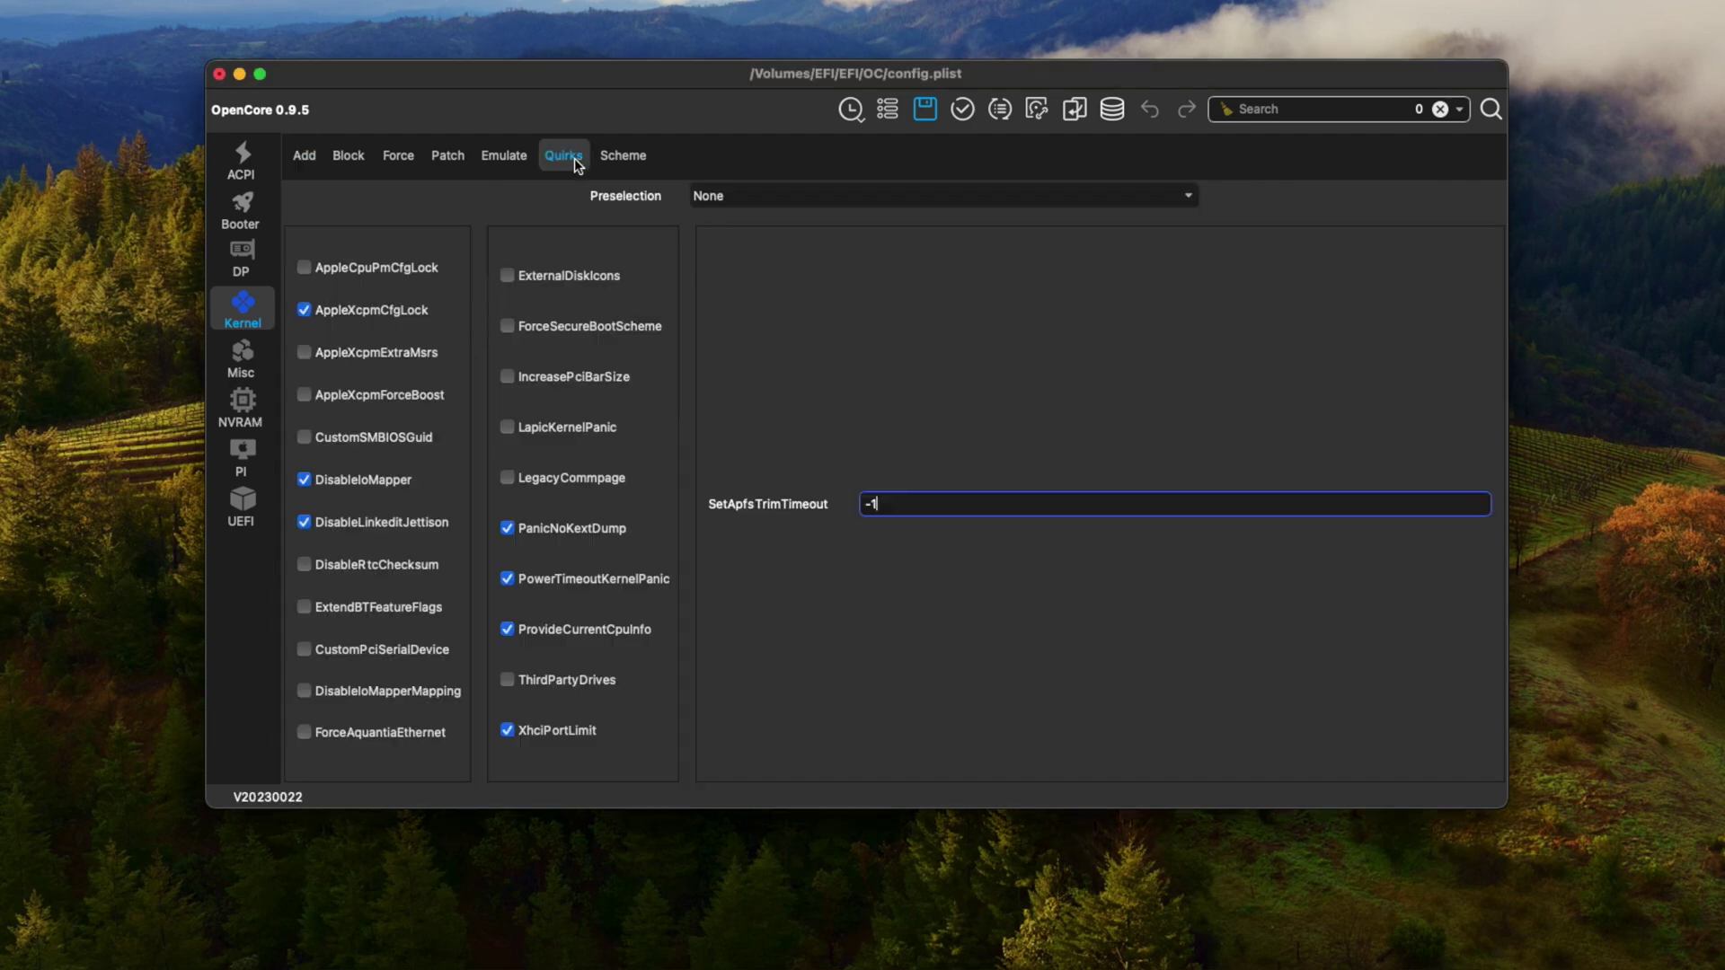
pyautogui.click(508, 731)
pyautogui.click(927, 111)
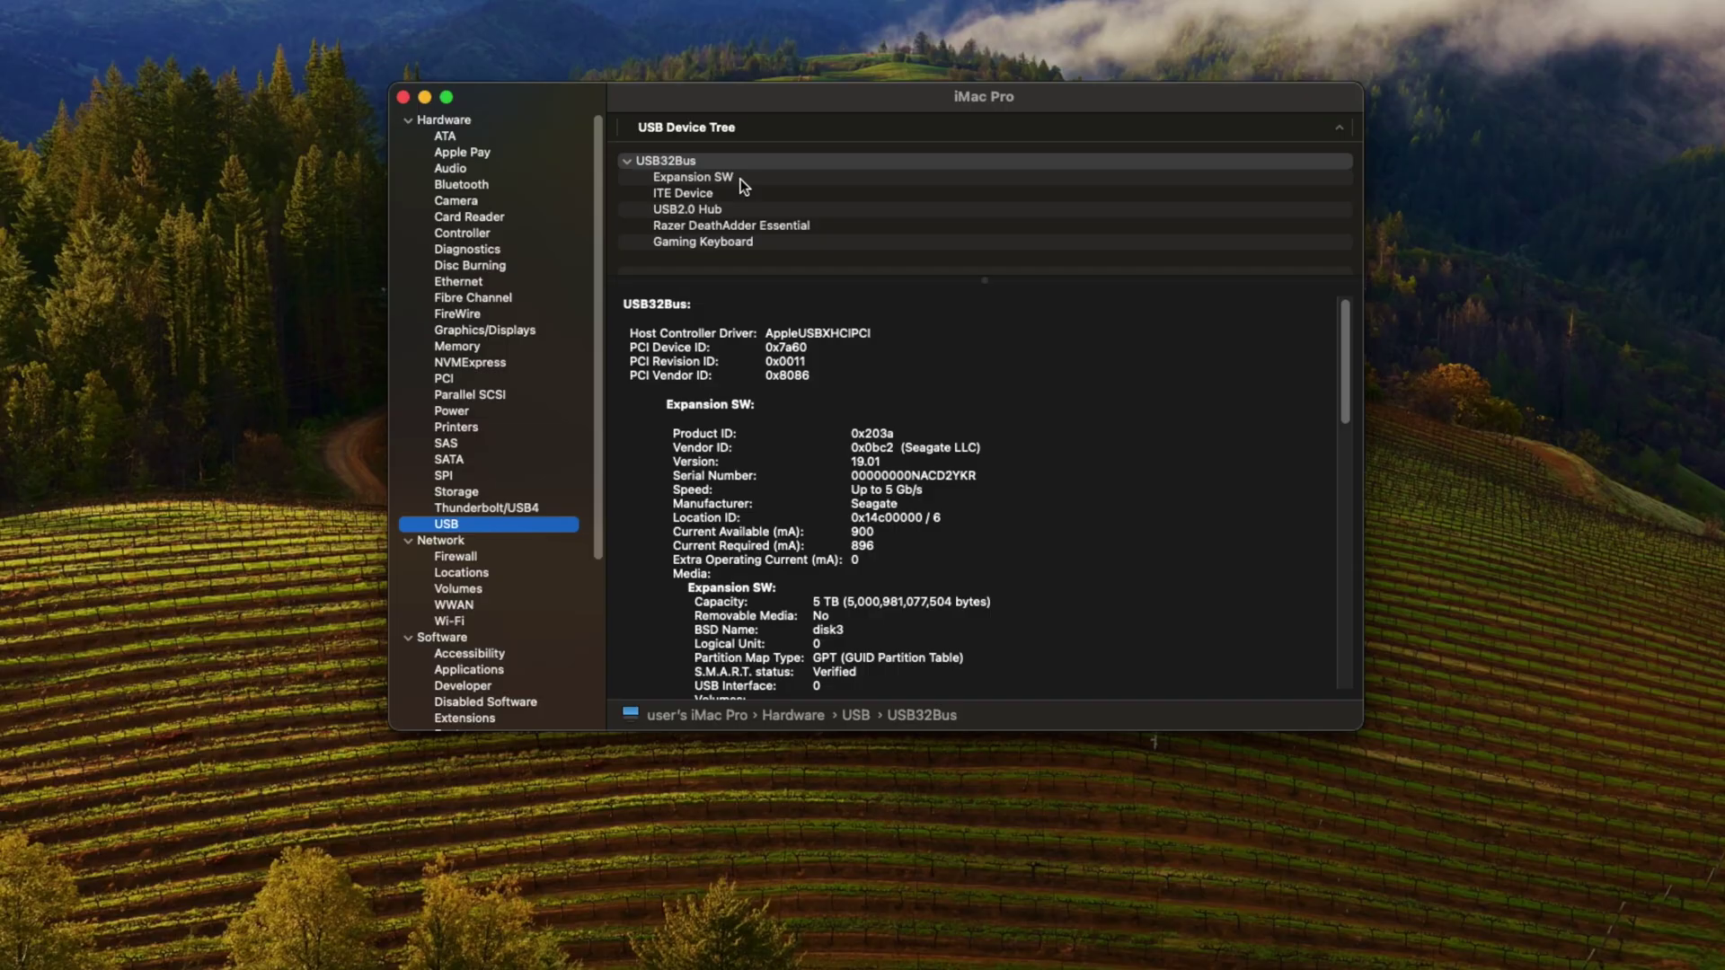
# Inspect Expansion SW, ITE Device, USB2.0 Hub, Razer DeathAdder Essential and Gaming Keyboard under USB32Bus
pyautogui.click(762, 178)
pyautogui.click(786, 191)
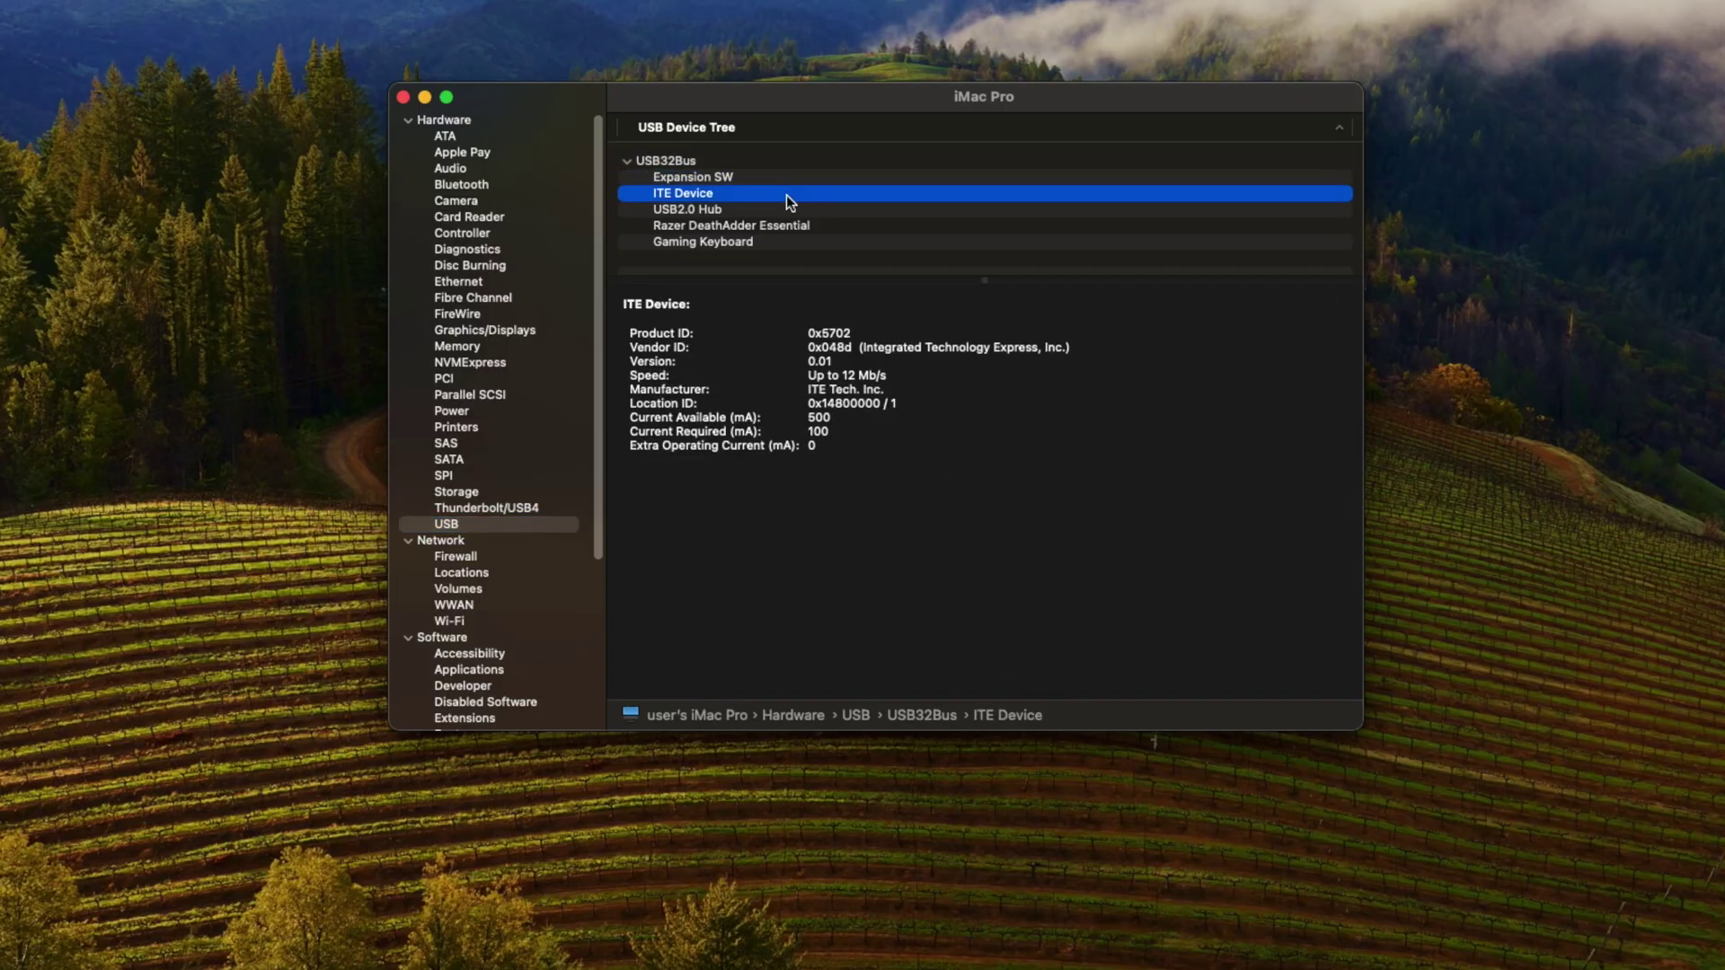
pyautogui.click(790, 209)
pyautogui.click(790, 226)
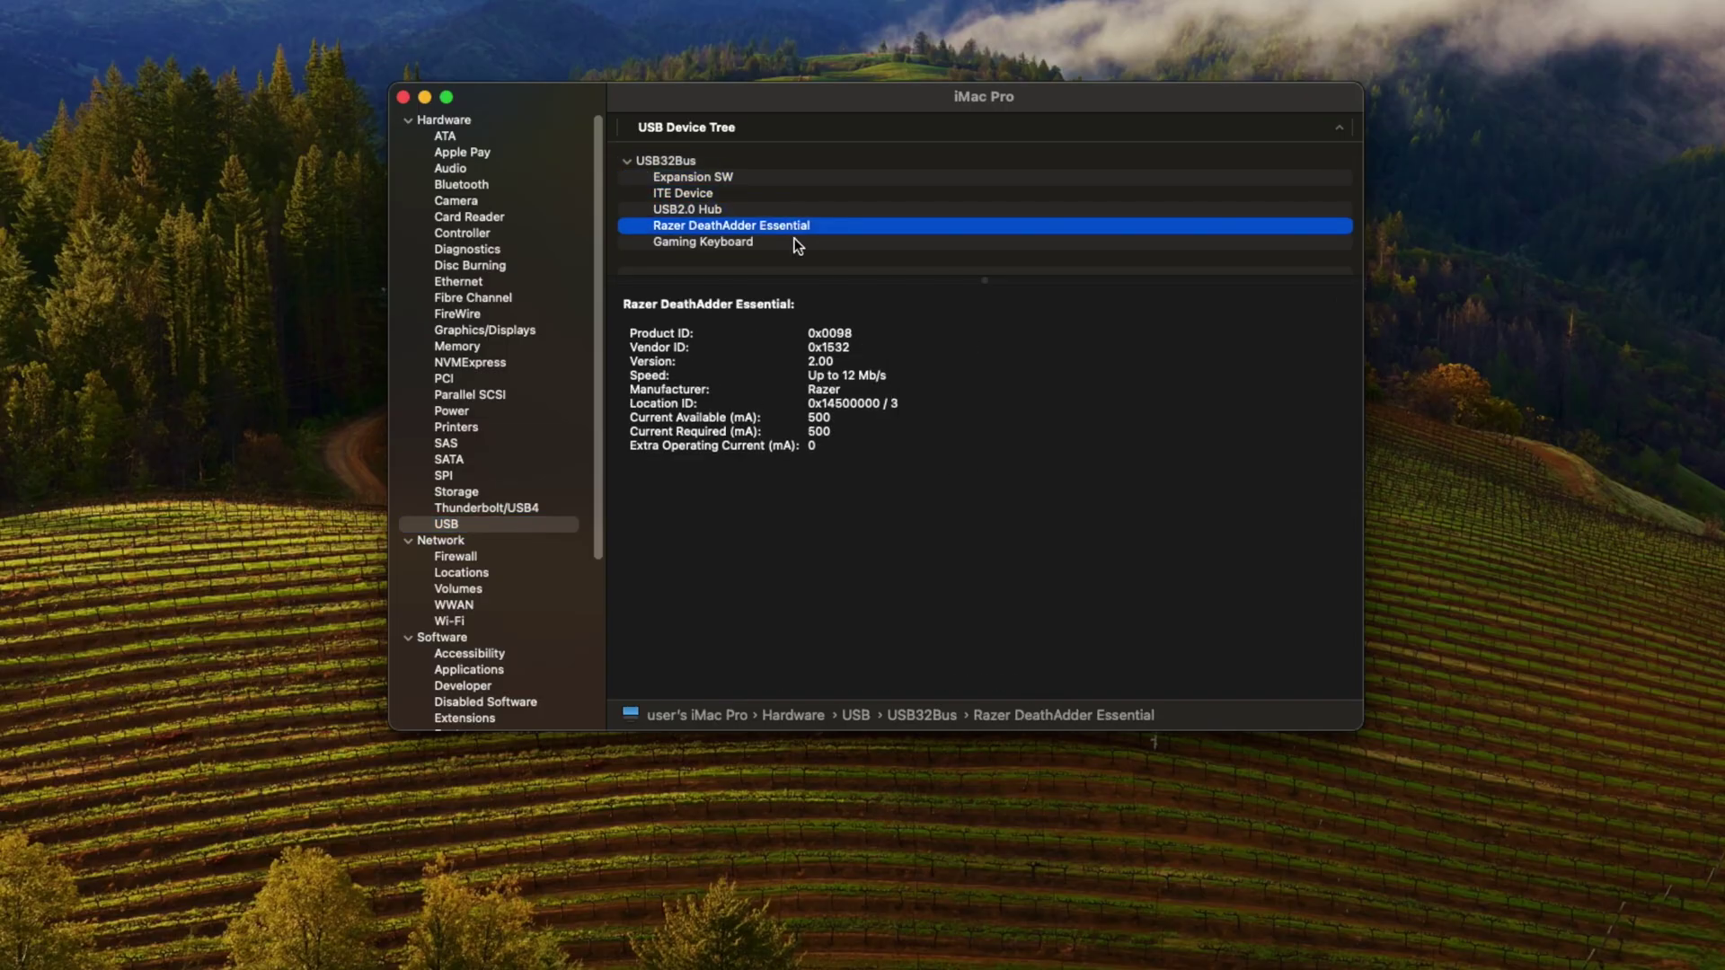
pyautogui.click(795, 241)
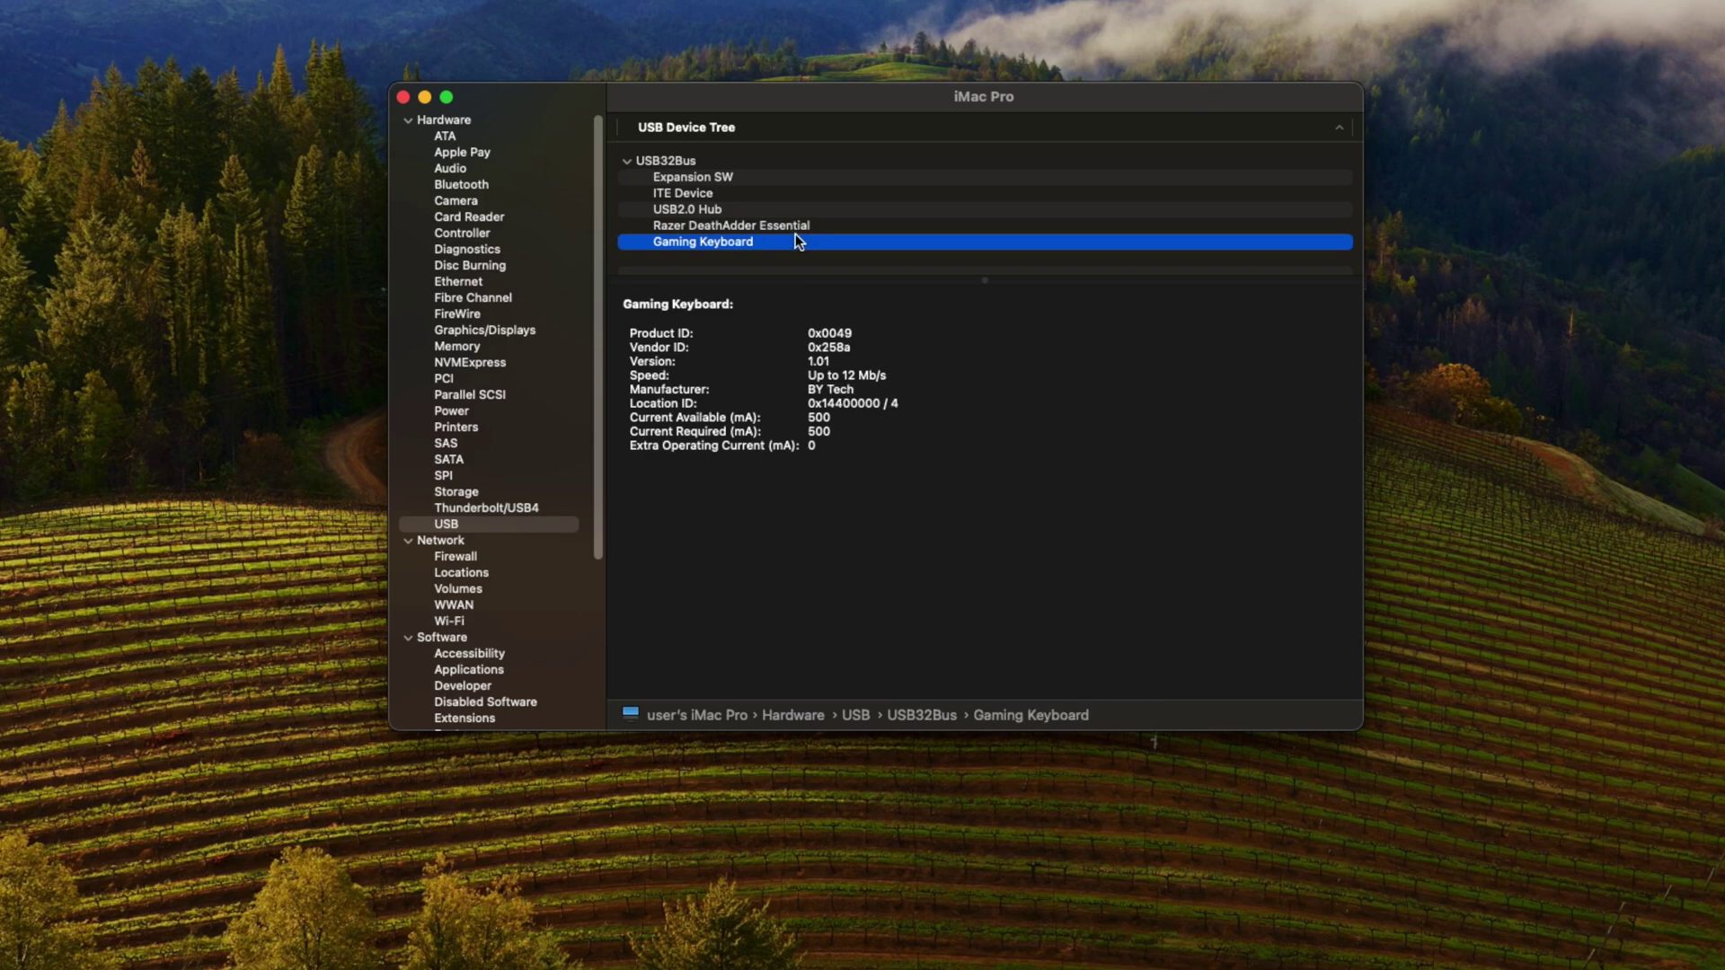